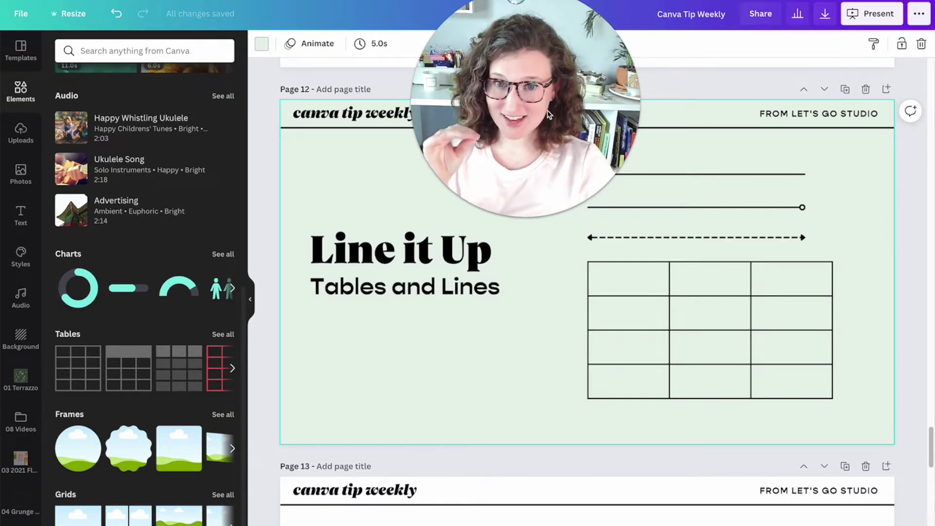
pyautogui.moveTo(547, 112)
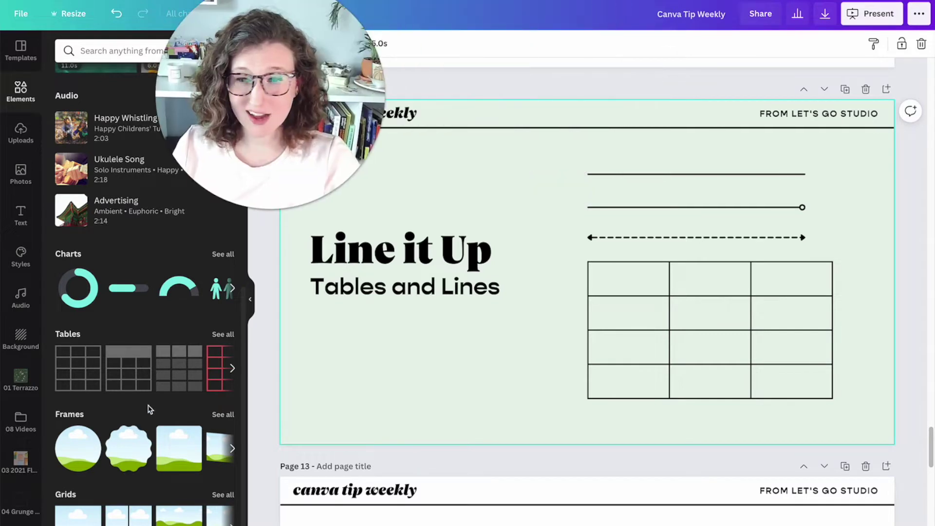
pyautogui.moveTo(225, 147)
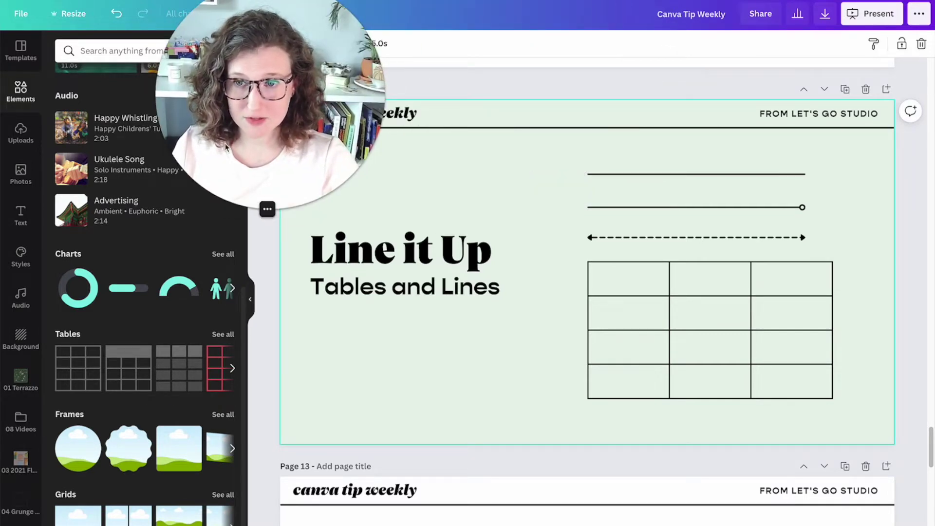
pyautogui.click(267, 209)
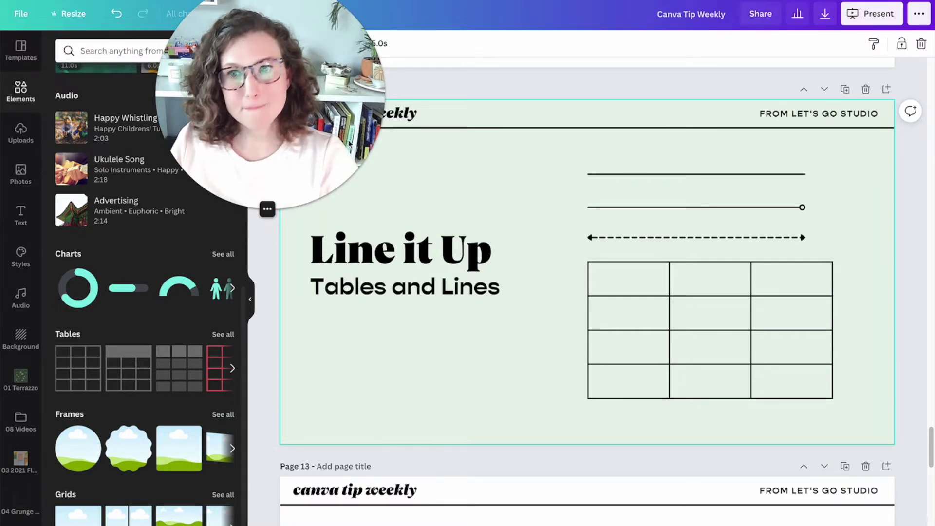
pyautogui.moveTo(348, 143); pyautogui.dragTo(273, 153)
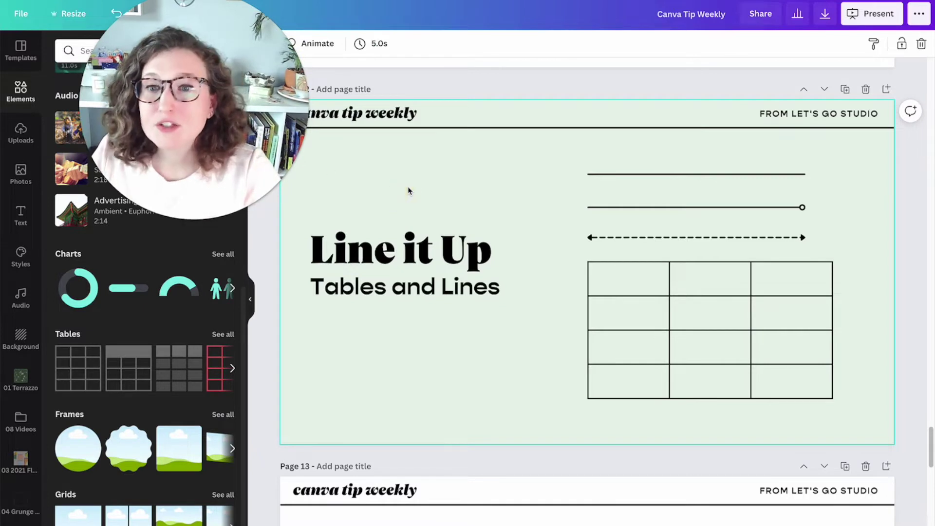
pyautogui.moveTo(580, 163); pyautogui.dragTo(647, 250)
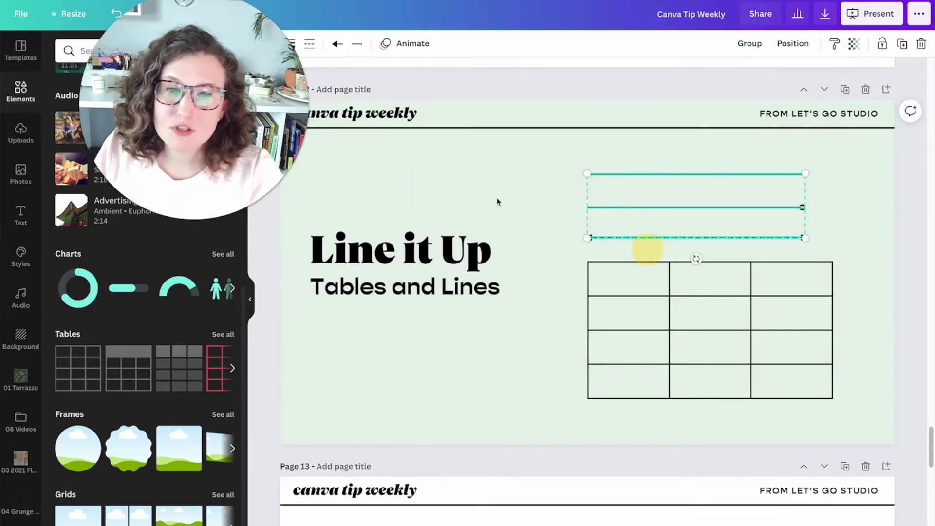
pyautogui.click(497, 202)
pyautogui.moveTo(168, 219)
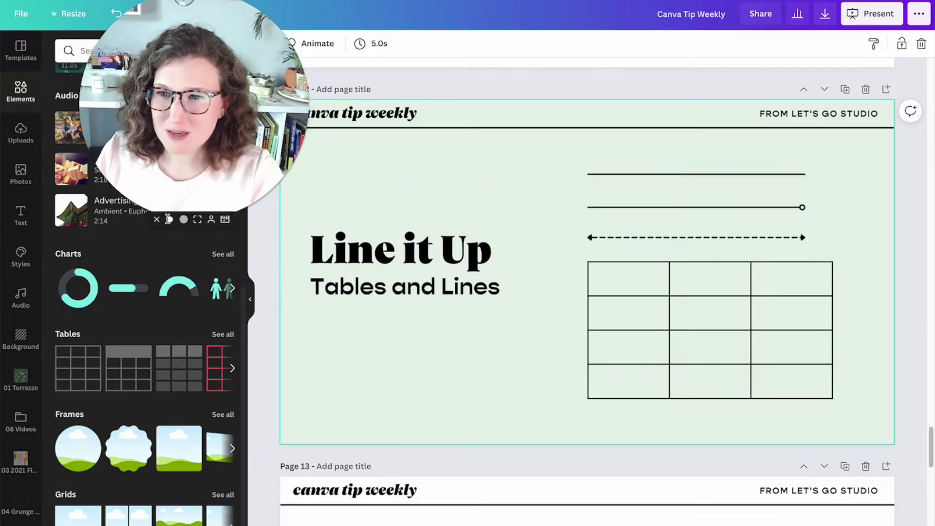
pyautogui.click(168, 219)
pyautogui.moveTo(160, 192); pyautogui.dragTo(522, 49)
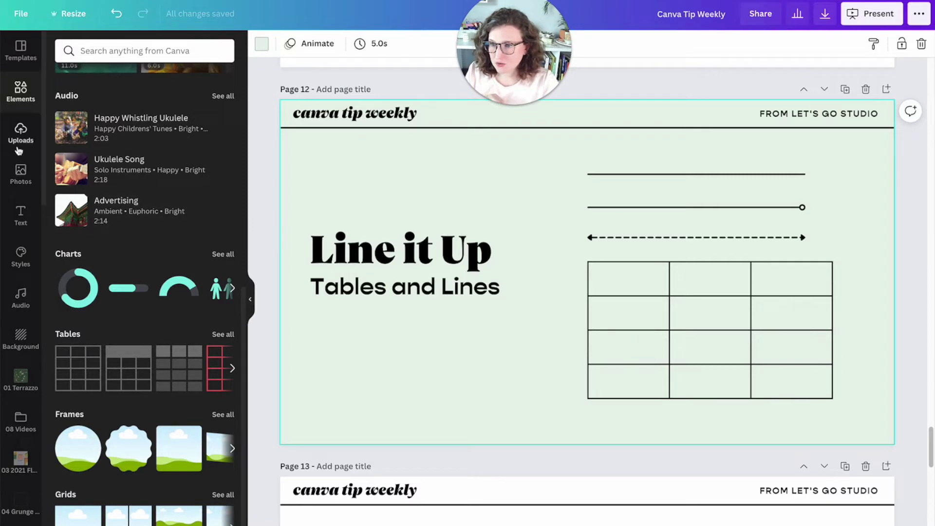
# - Show the full Lines & Shapes collection in the elements library and insert a plain line on page 12
pyautogui.scroll(8, 108, 162)
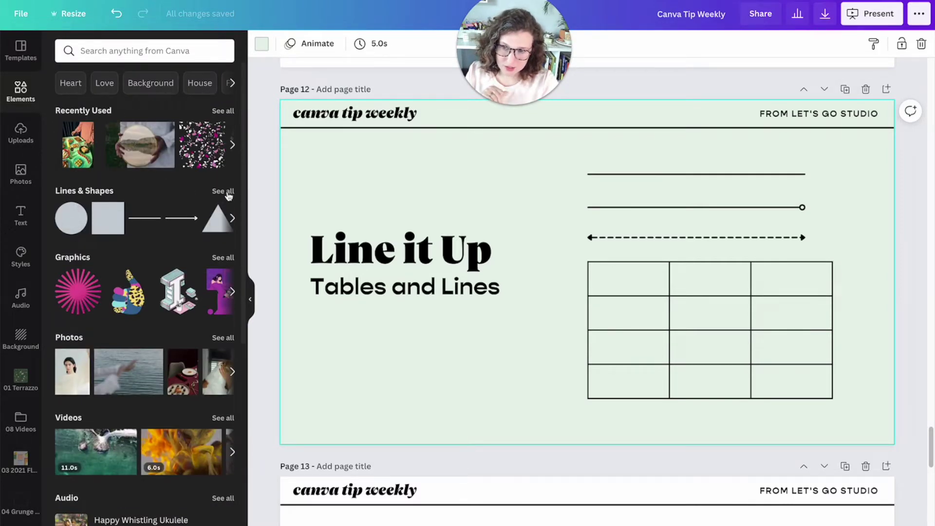
pyautogui.click(20, 87)
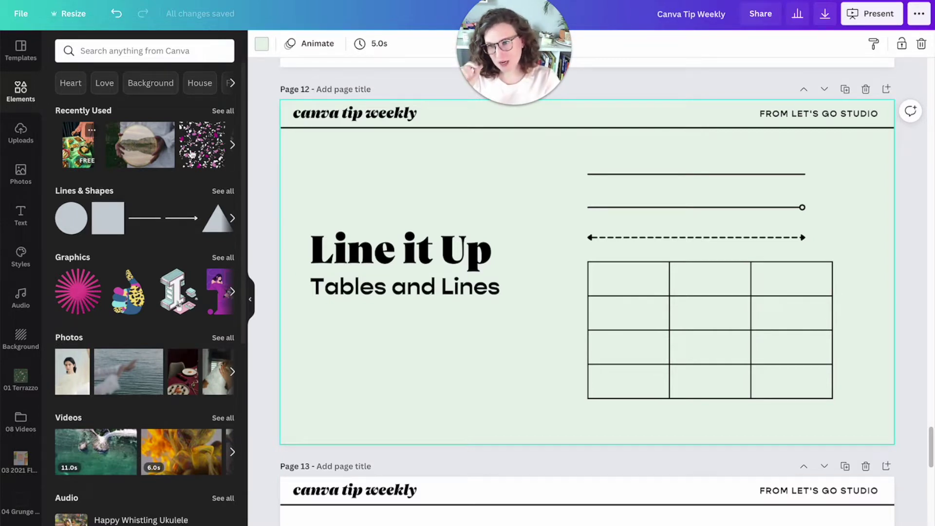
pyautogui.click(27, 95)
pyautogui.click(223, 191)
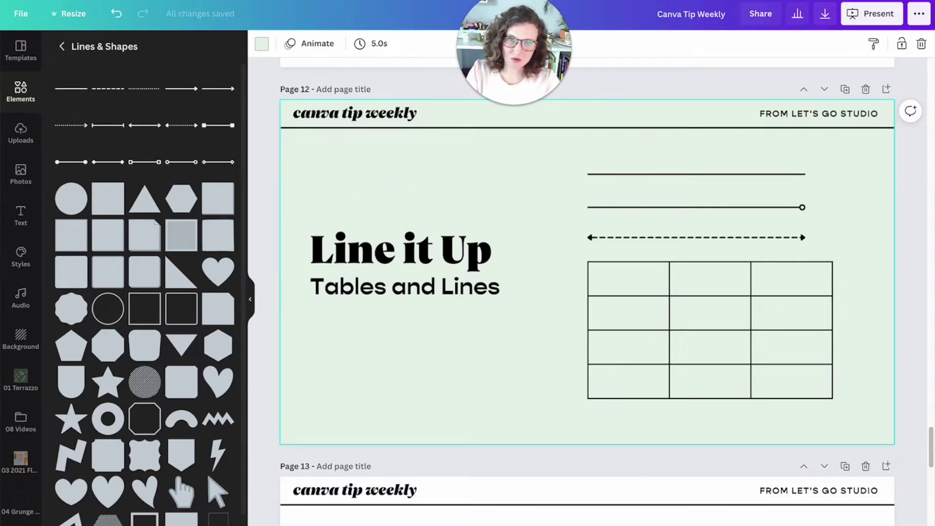
pyautogui.press('l')
# - Insert a plain straight line on page 14 and delete it again
pyautogui.scroll(-5, 424, 194)
pyautogui.scroll(-8, 424, 206)
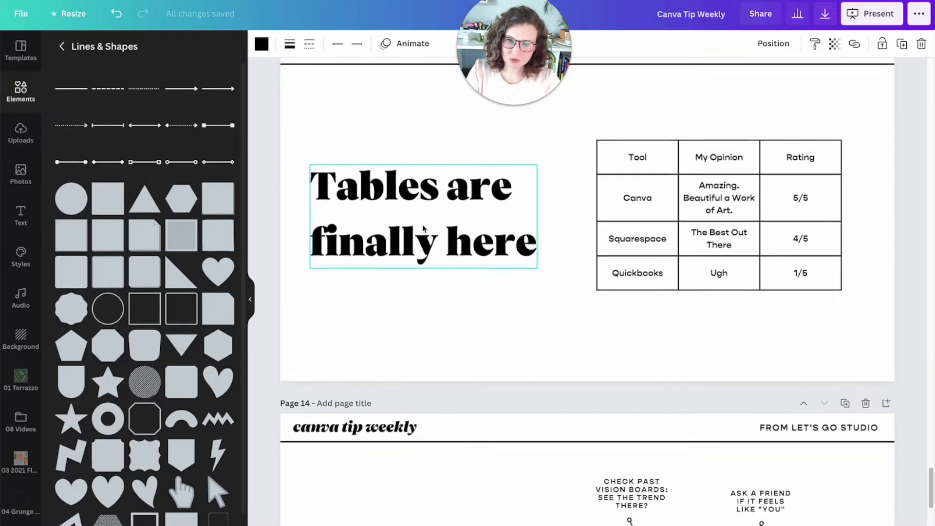
pyautogui.click(422, 432)
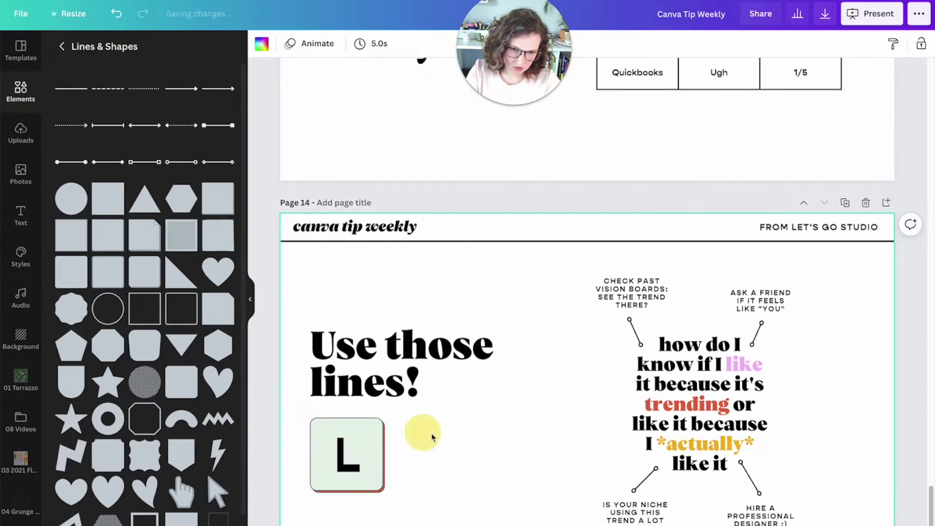
pyautogui.scroll(-2, 421, 438)
pyautogui.moveTo(421, 449); pyautogui.dragTo(351, 372)
pyautogui.press('l')
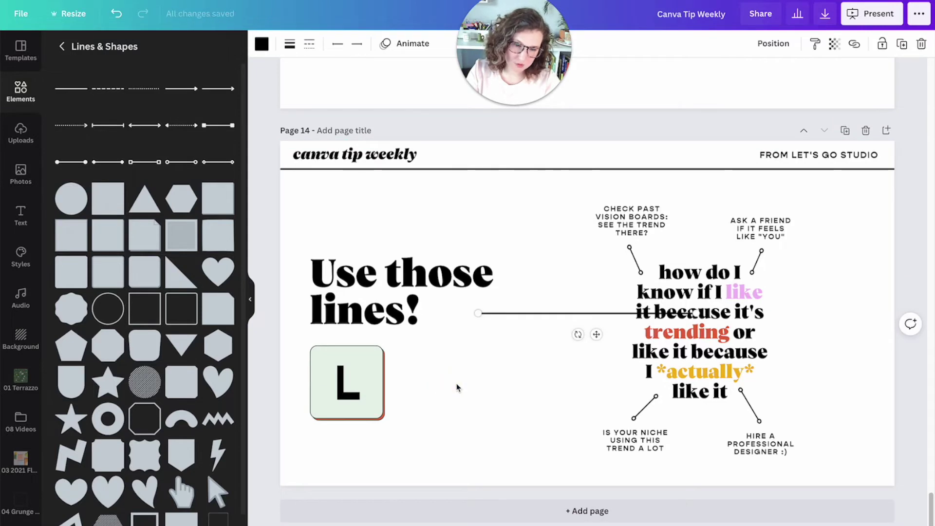
pyautogui.press('Delete')
pyautogui.hotkey('ctrl', 'z')
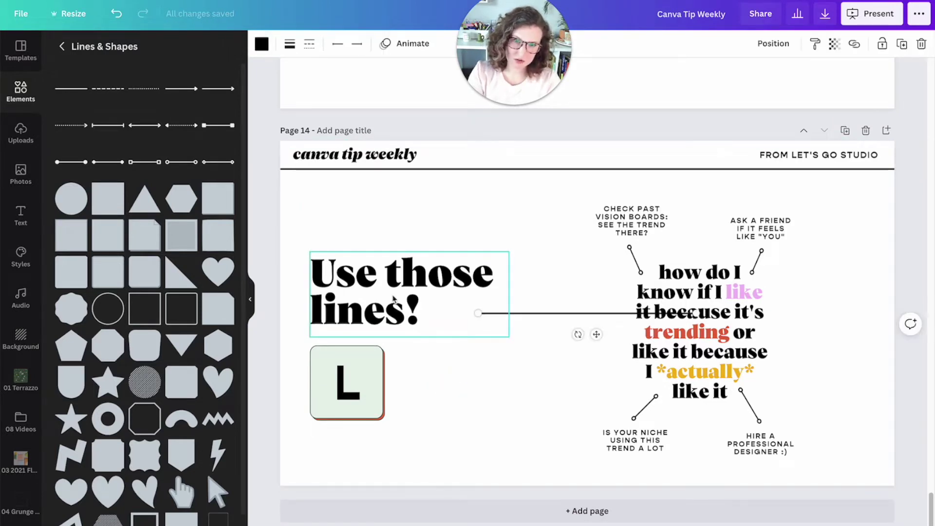
pyautogui.press('Delete')
# - Insert a line with open square ends on page 14 and place it above the "Use those lines!" heading
pyautogui.click(146, 163)
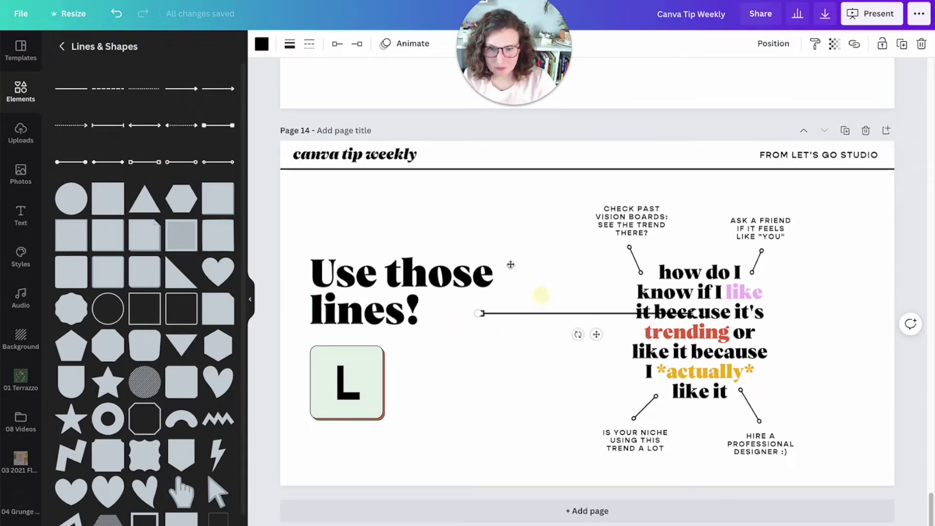
pyautogui.moveTo(557, 314); pyautogui.dragTo(390, 224)
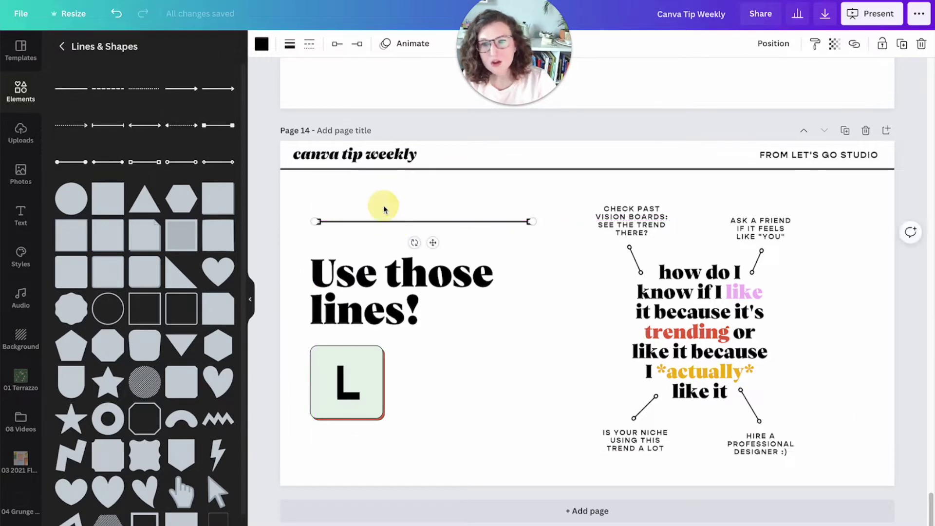
pyautogui.click(383, 210)
pyautogui.moveTo(386, 221); pyautogui.dragTo(382, 230)
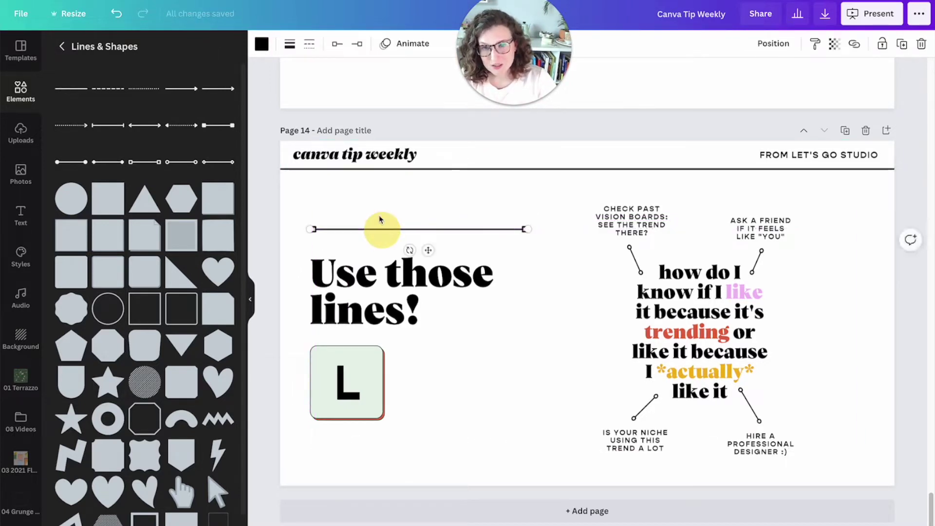
pyautogui.click(377, 211)
pyautogui.click(393, 229)
pyautogui.moveTo(522, 68); pyautogui.dragTo(668, 82)
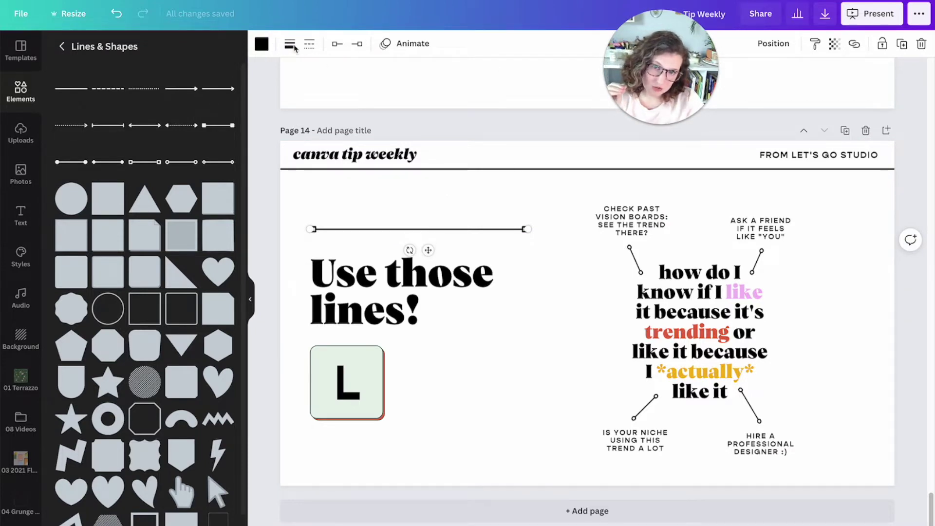
pyautogui.click(457, 197)
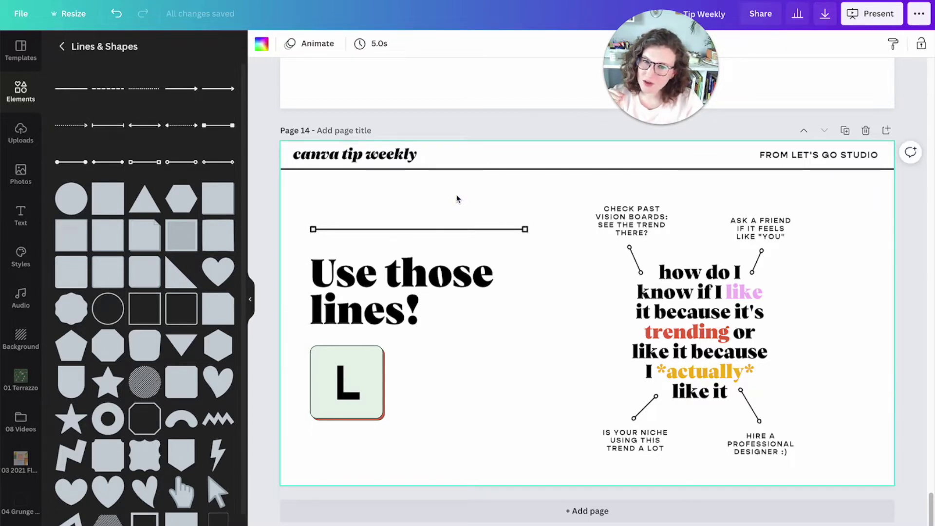
pyautogui.click(453, 196)
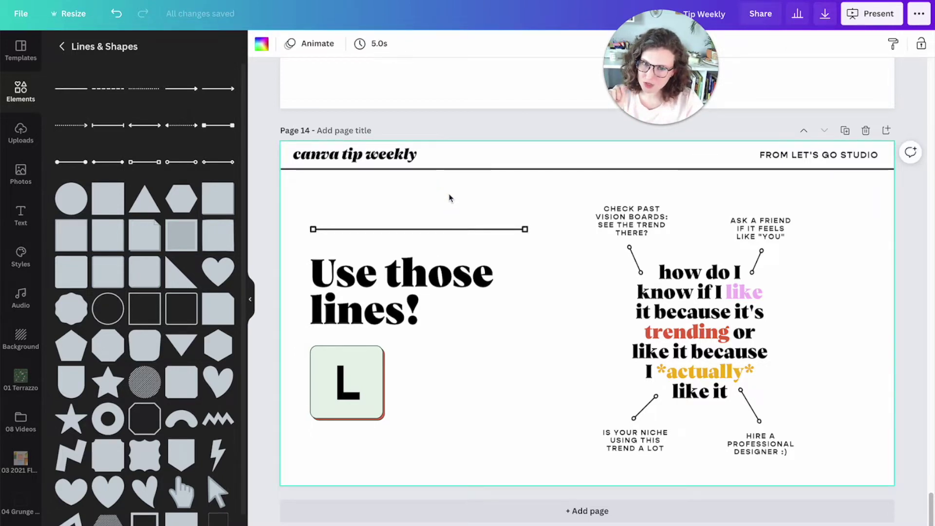
pyautogui.click(632, 220)
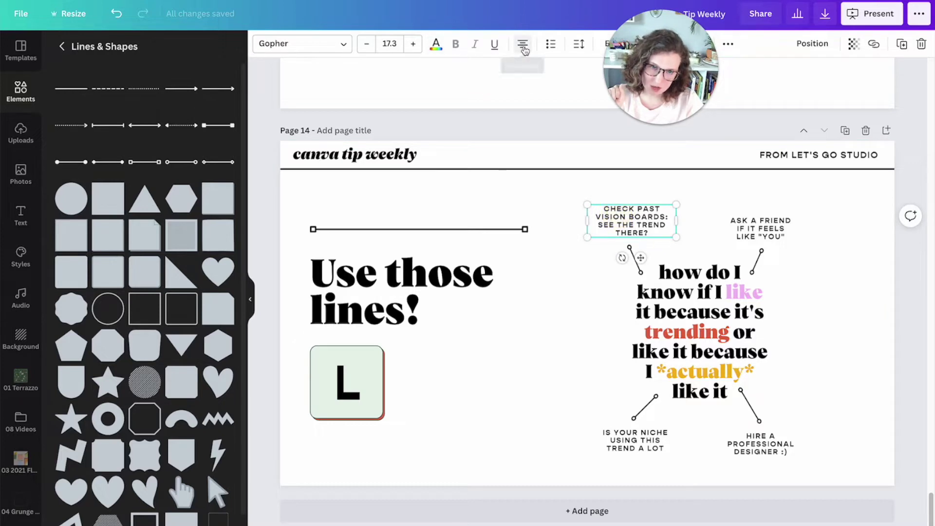
pyautogui.click(349, 373)
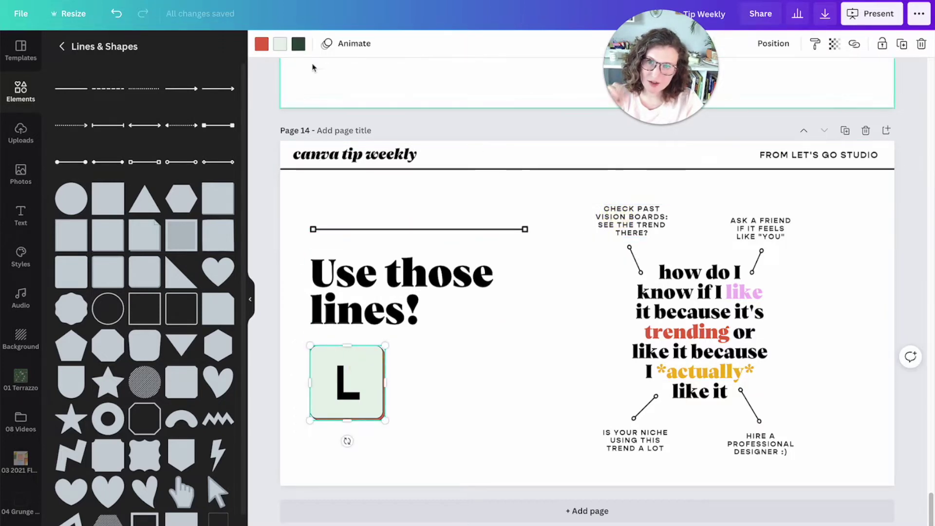
# - Thicken the line above the "Use those lines!" heading to a line weight of 44
pyautogui.click(417, 229)
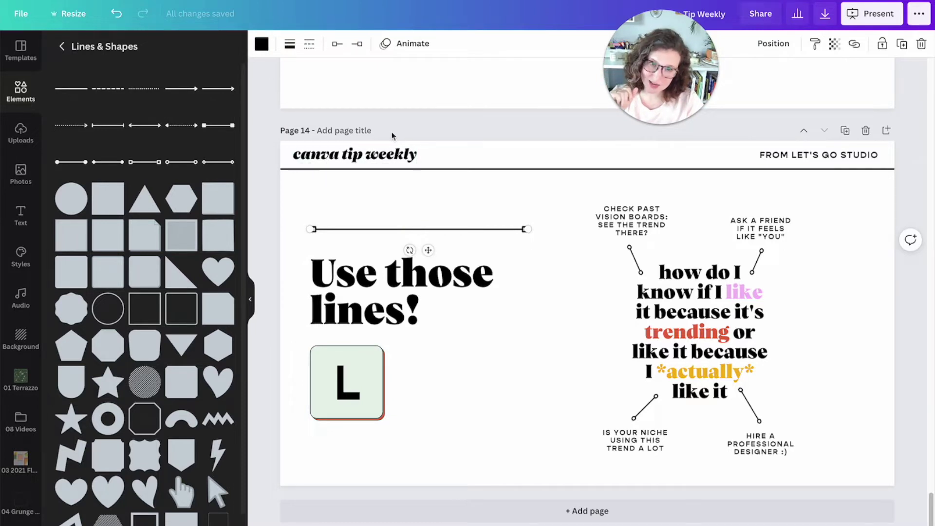
pyautogui.click(290, 44)
pyautogui.moveTo(361, 81); pyautogui.dragTo(386, 79)
# - Change both the start and the end of the thick line to open diamonds
pyautogui.click(335, 44)
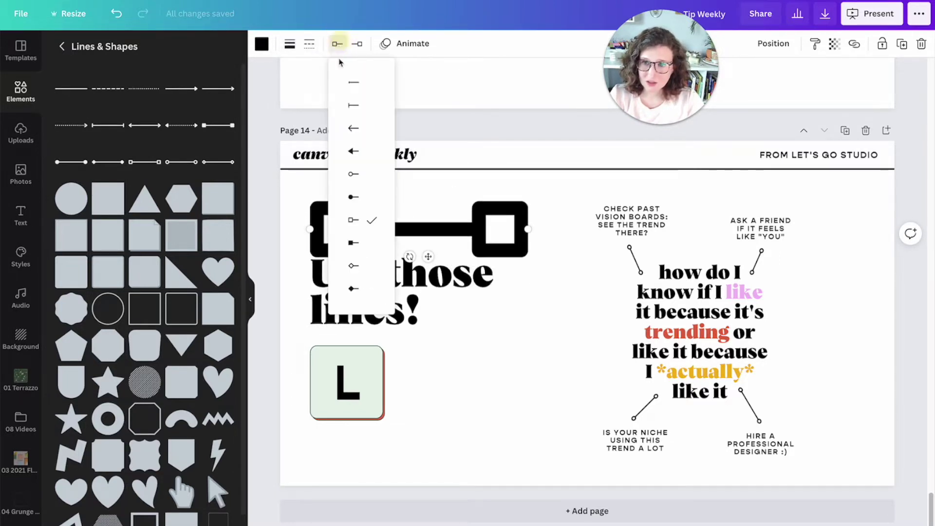
pyautogui.click(355, 173)
pyautogui.click(357, 44)
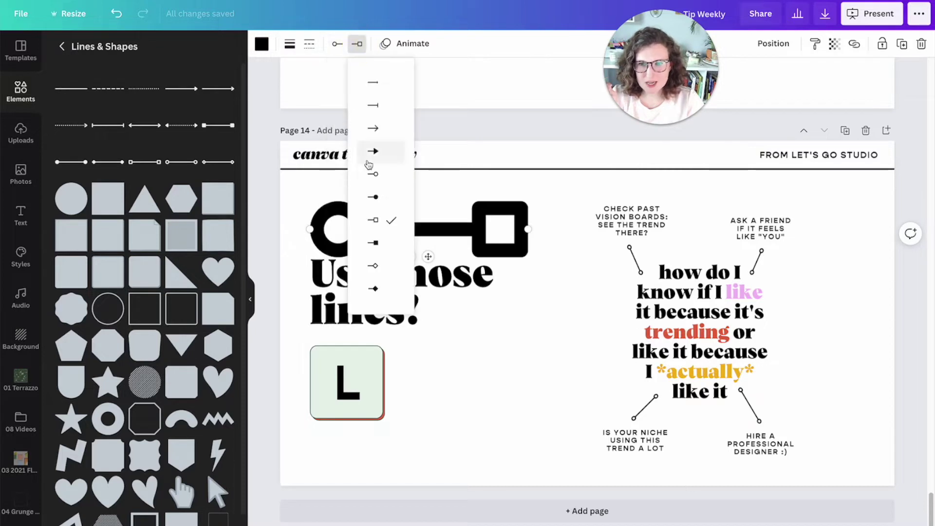
pyautogui.click(373, 174)
pyautogui.click(385, 220)
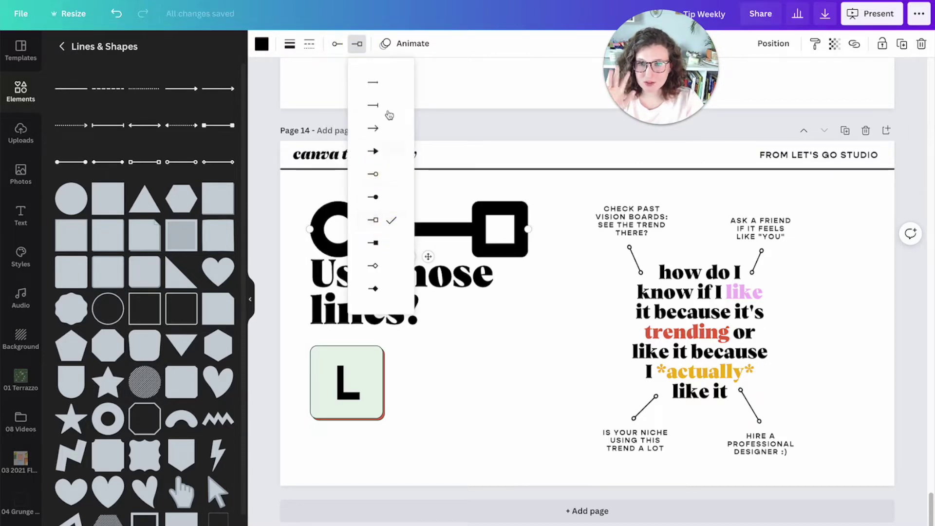
pyautogui.click(385, 266)
pyautogui.click(337, 44)
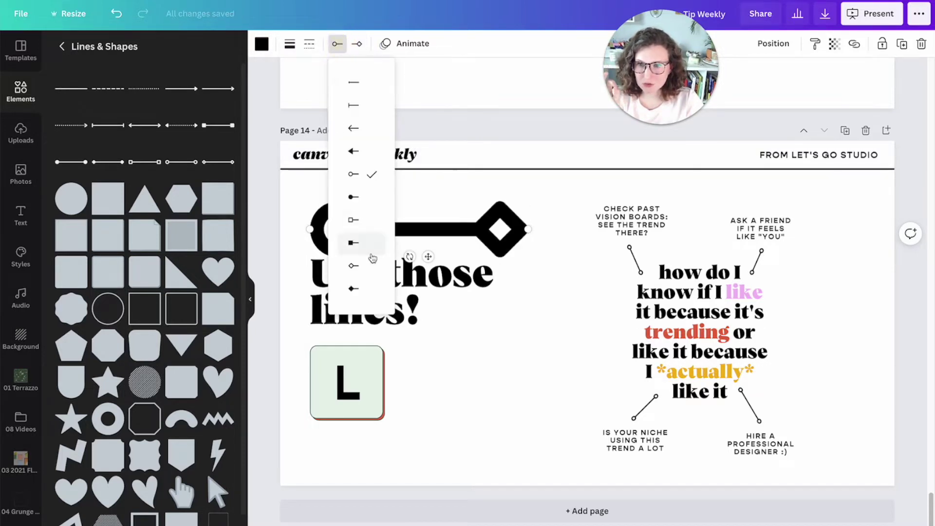
pyautogui.click(372, 265)
# - Reduce the weight of the diamond-ended line above the heading to a thin stroke
pyautogui.click(289, 44)
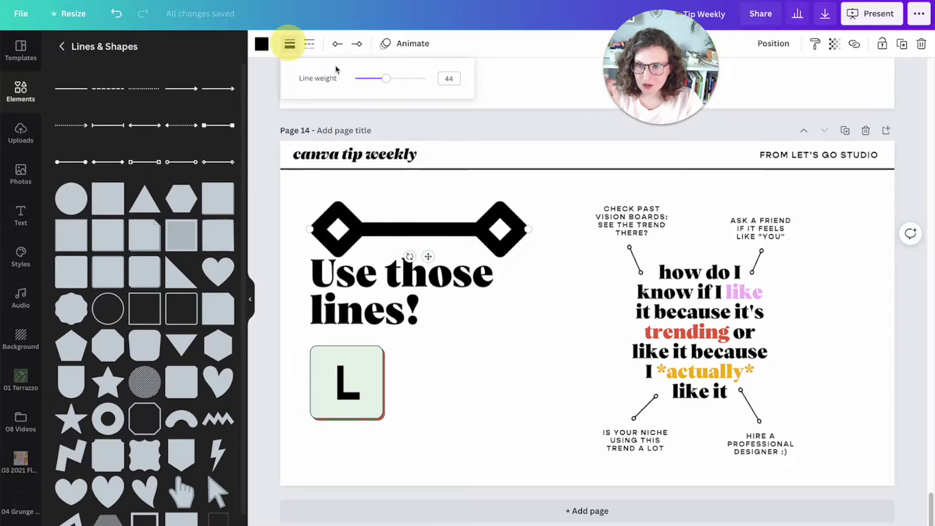
pyautogui.moveTo(390, 78); pyautogui.dragTo(359, 86)
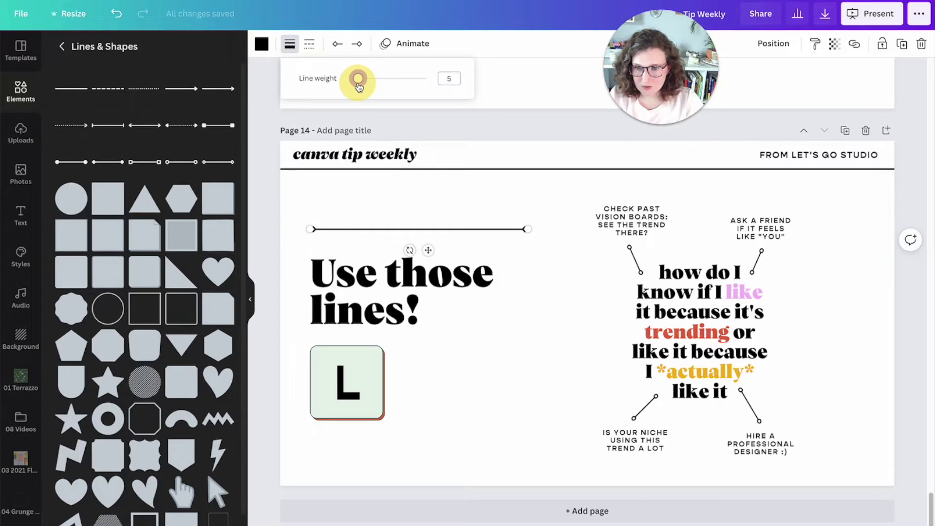
pyautogui.click(441, 209)
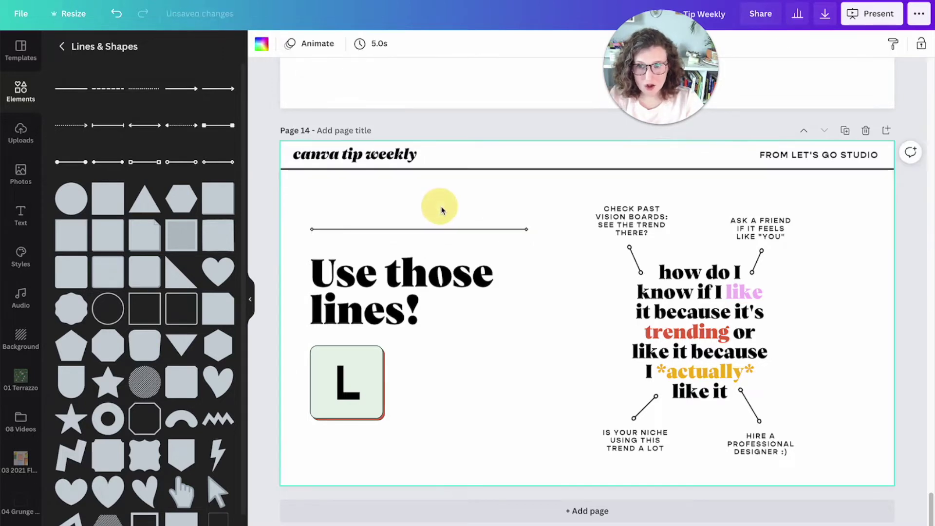
pyautogui.click(484, 229)
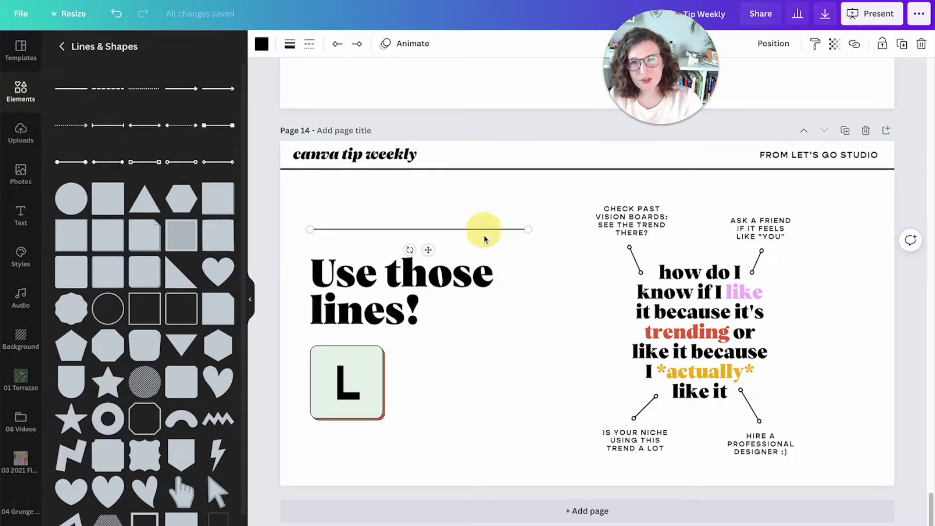
pyautogui.click(482, 200)
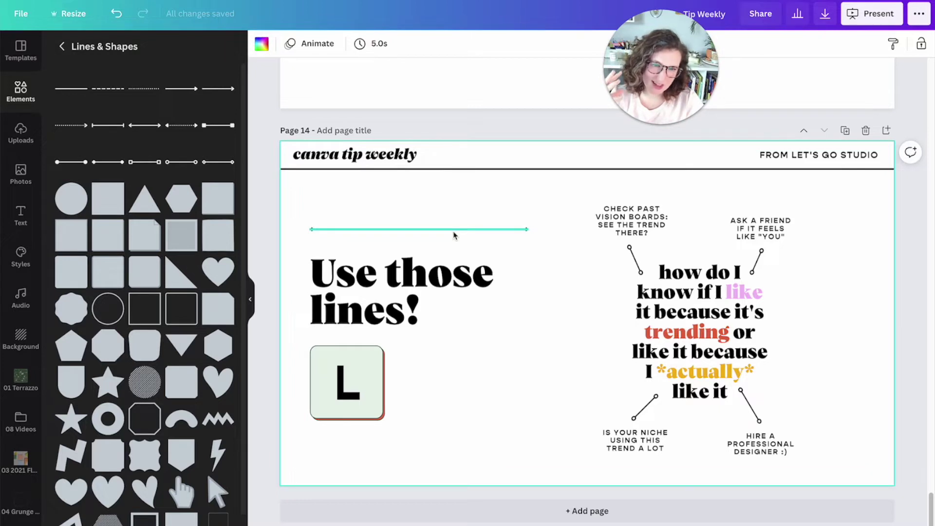
pyautogui.click(452, 230)
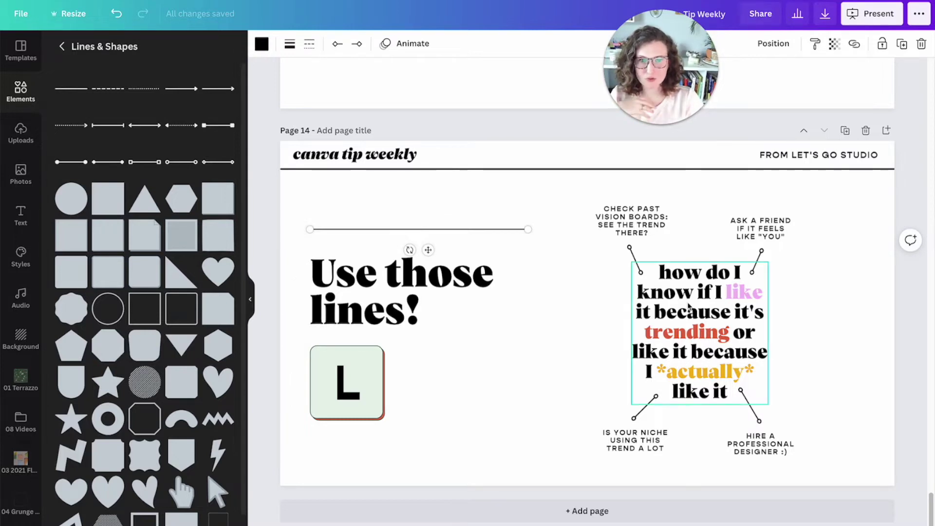
pyautogui.click(578, 331)
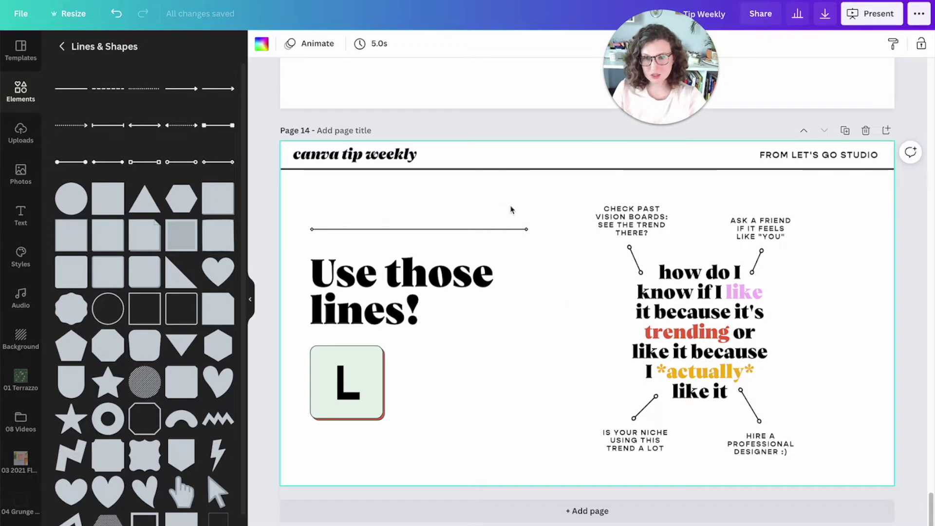
pyautogui.click(506, 236)
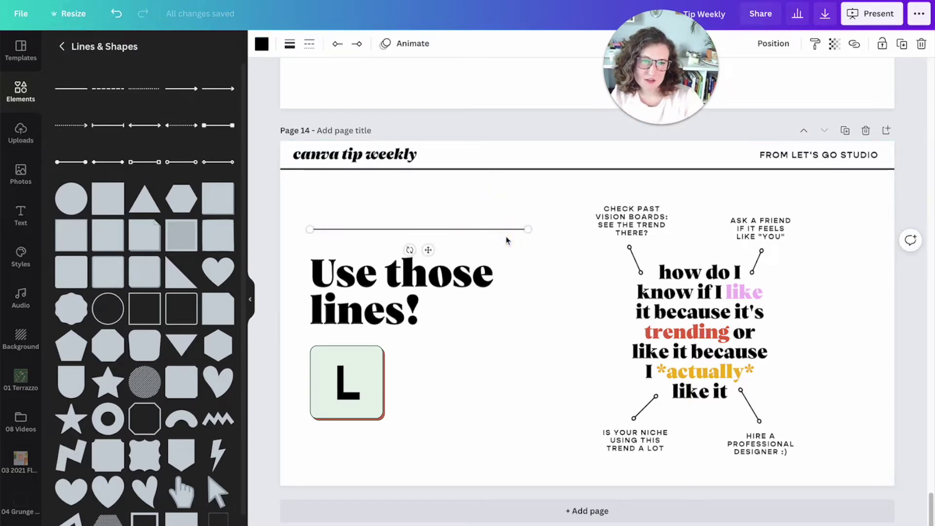
# - Set the weight of the diamond-ended line above the "Use those lines!" heading to 8
pyautogui.click(507, 212)
pyautogui.click(500, 234)
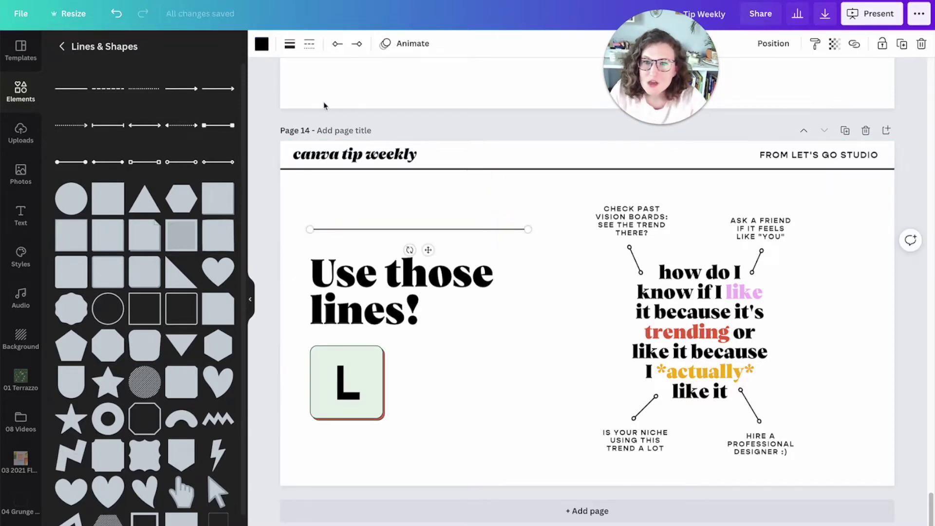
pyautogui.click(287, 43)
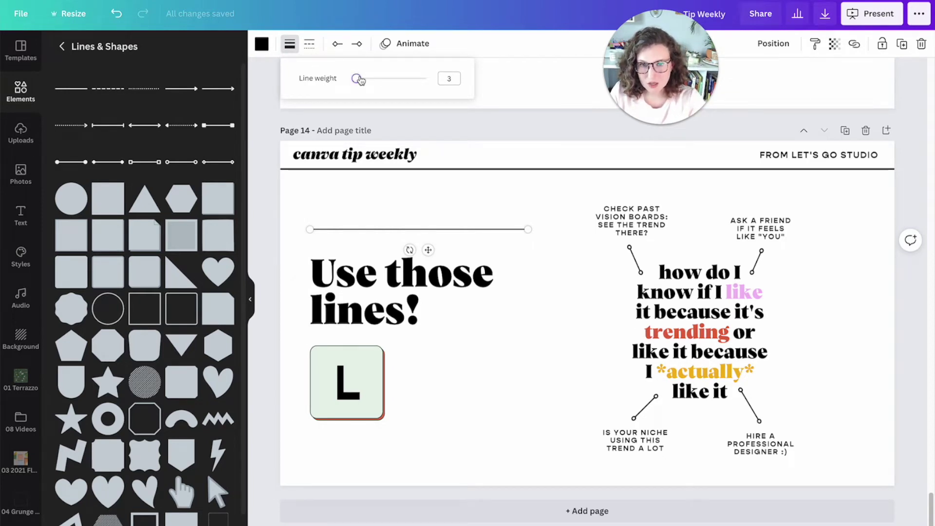
pyautogui.moveTo(359, 80); pyautogui.dragTo(360, 79)
pyautogui.click(428, 197)
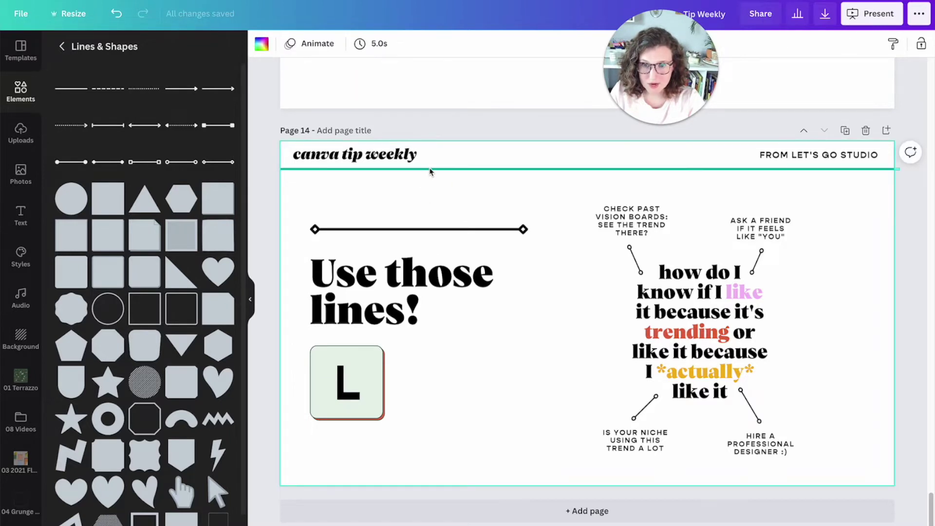
pyautogui.click(429, 169)
pyautogui.click(480, 215)
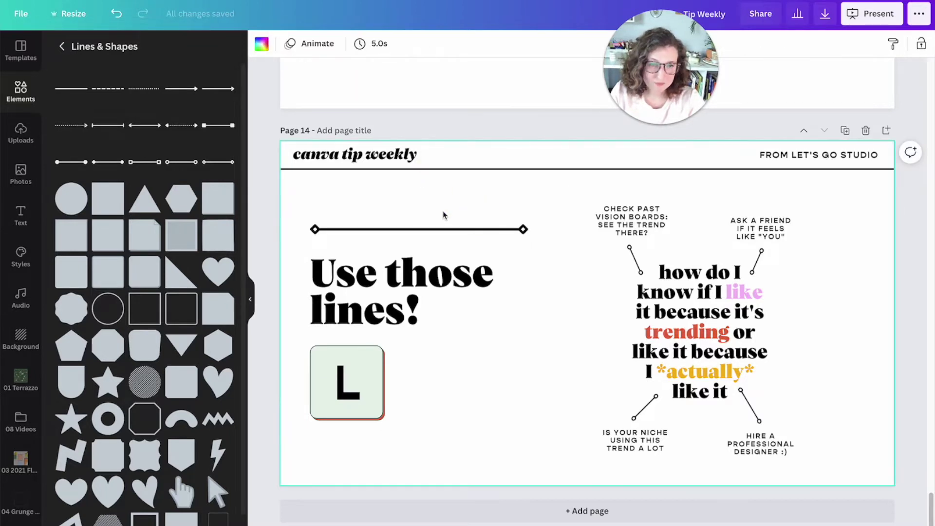
pyautogui.click(477, 232)
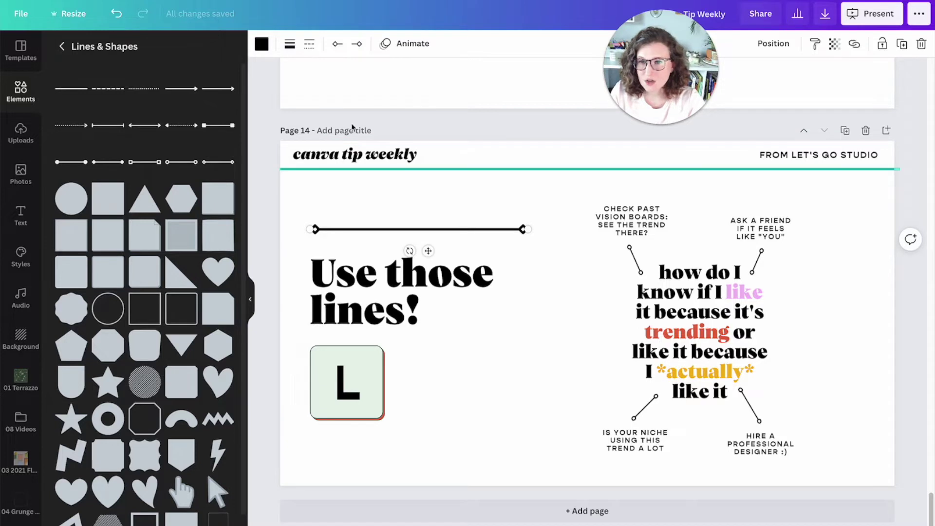
pyautogui.click(284, 48)
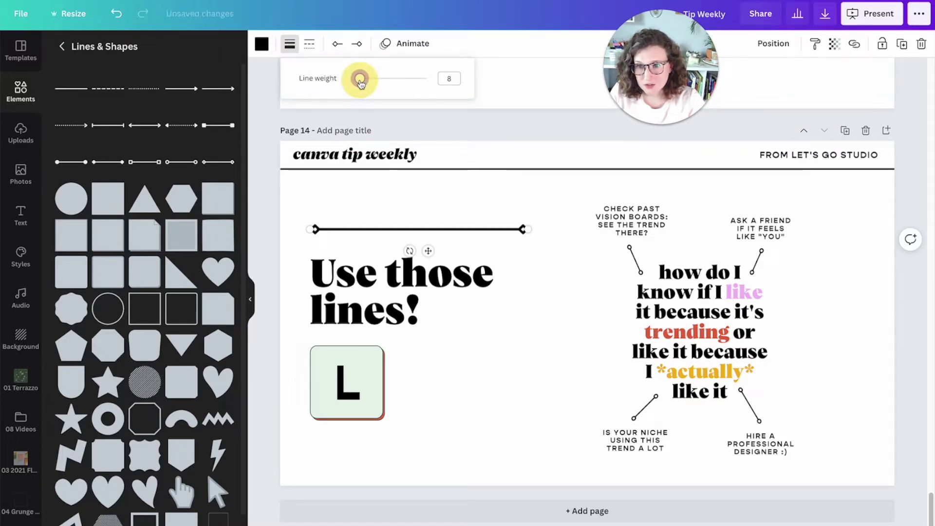
# - Recolour the diamond-ended line with the red from the Studio Palette and move it slightly up
pyautogui.click(261, 44)
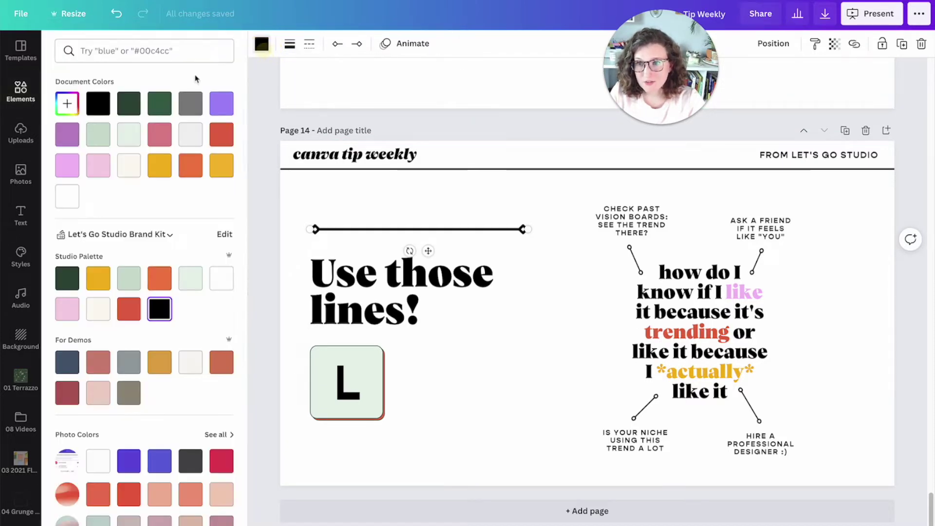
pyautogui.click(128, 314)
pyautogui.click(387, 208)
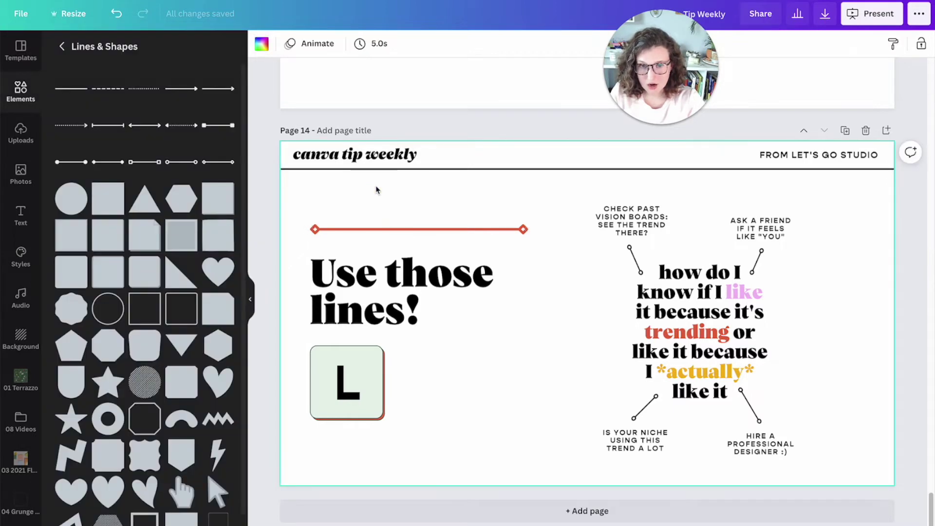
pyautogui.click(376, 227)
pyautogui.moveTo(378, 225)
pyautogui.mouseDown()
pyautogui.moveTo(385, 204)
pyautogui.moveTo(375, 213)
pyautogui.mouseUp()
# - Give the red line the solid square-cornered style and remove the diamonds from both its start and end
pyautogui.click(309, 44)
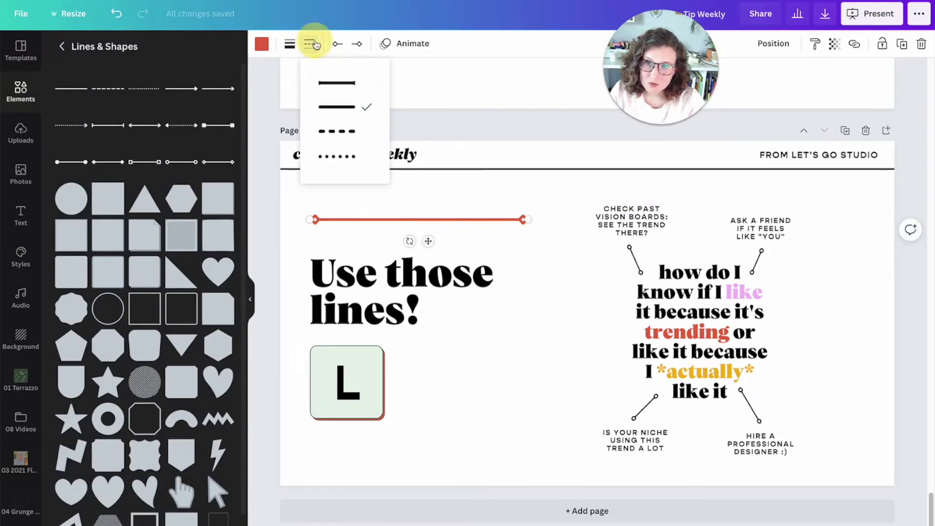
pyautogui.click(351, 94)
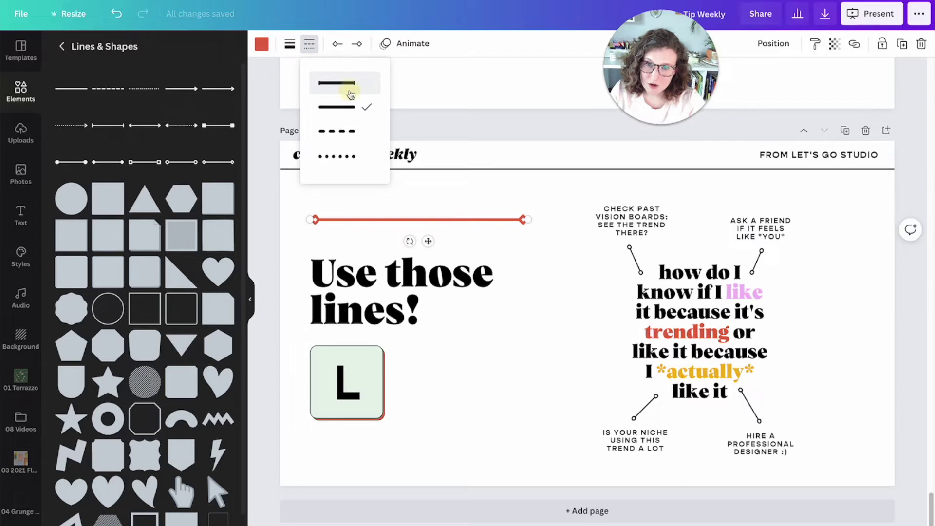
pyautogui.click(338, 43)
pyautogui.click(353, 82)
pyautogui.click(357, 44)
pyautogui.click(360, 87)
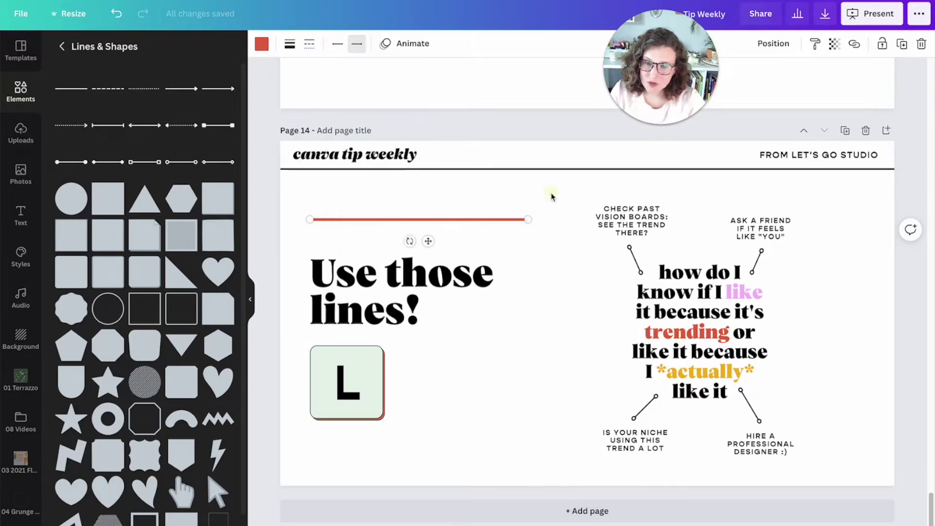
pyautogui.click(536, 190)
# - Change the red line to the solid style with rounded ends and view its end close up
pyautogui.scroll(5, 592, 255)
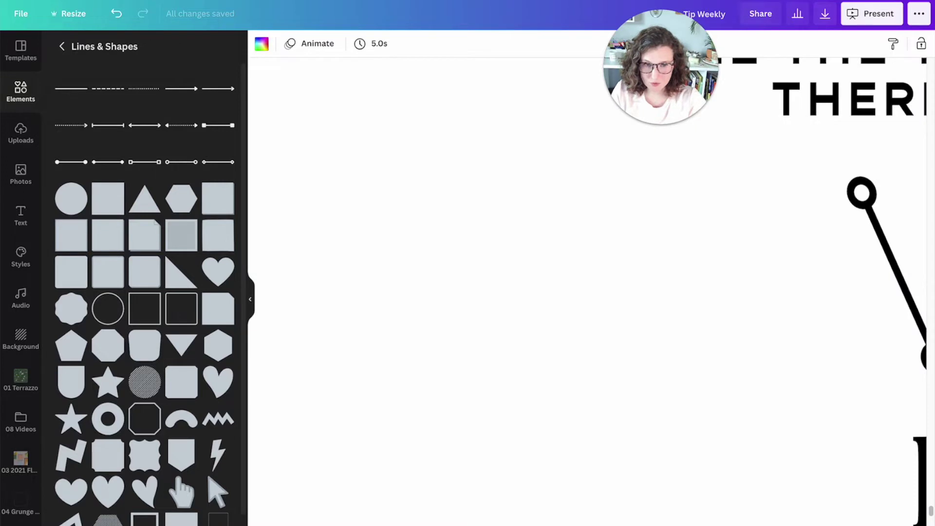
pyautogui.scroll(-2, 563, 276)
pyautogui.click(499, 309)
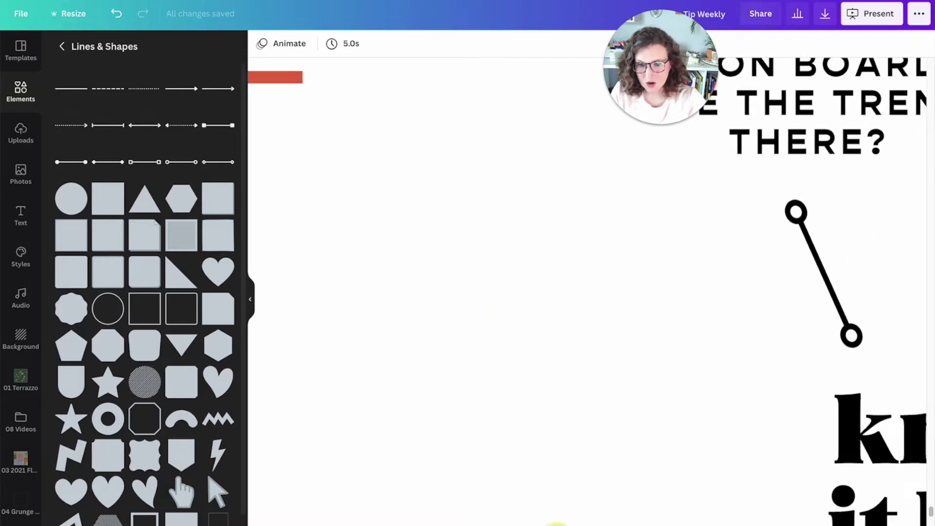
pyautogui.hscroll(-7, 487, 518)
pyautogui.scroll(3, 547, 387)
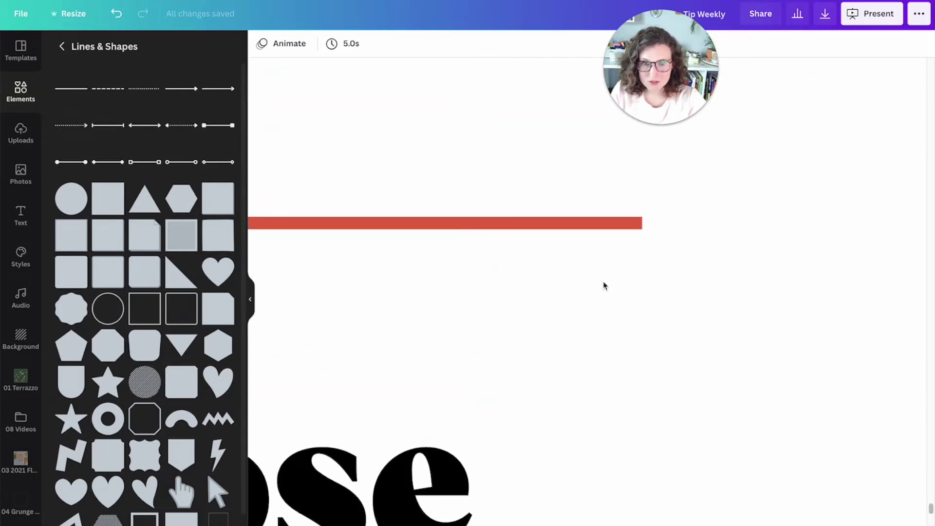
pyautogui.click(601, 222)
pyautogui.click(651, 184)
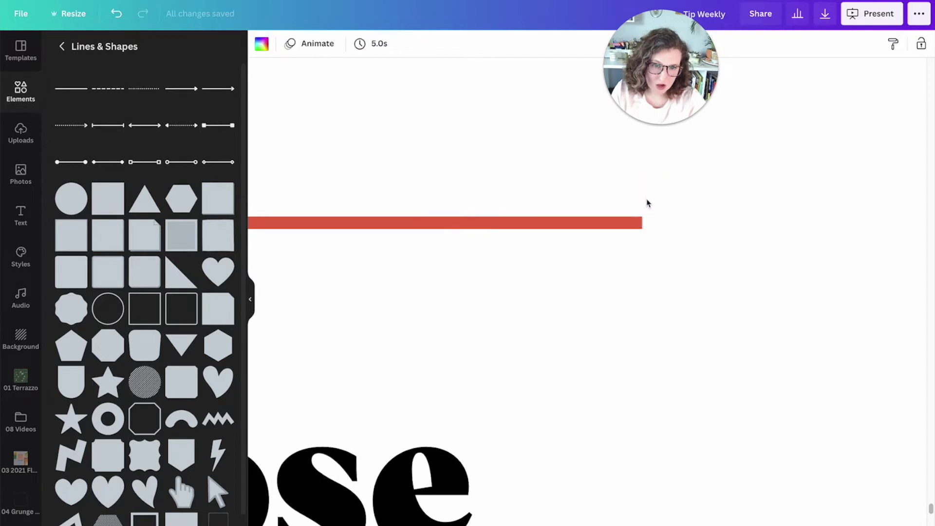
pyautogui.click(627, 225)
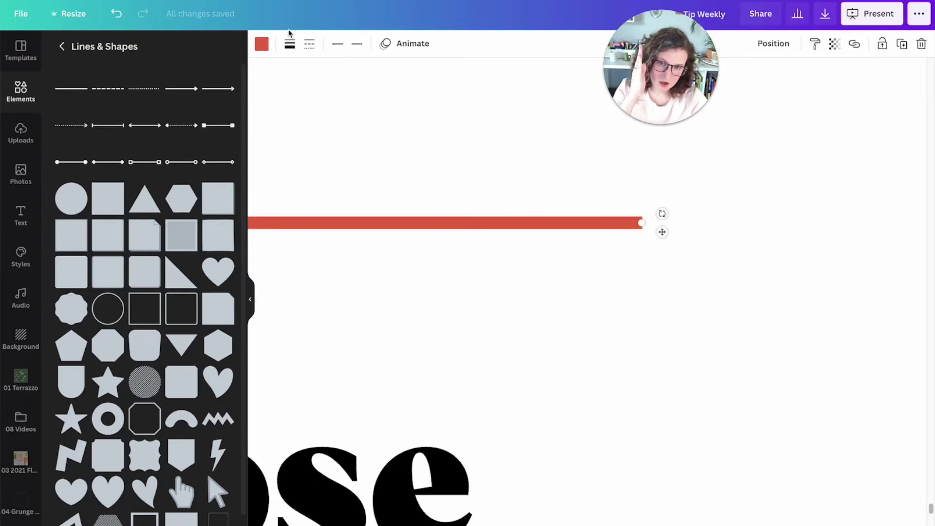
pyautogui.click(305, 47)
pyautogui.click(355, 105)
pyautogui.click(687, 169)
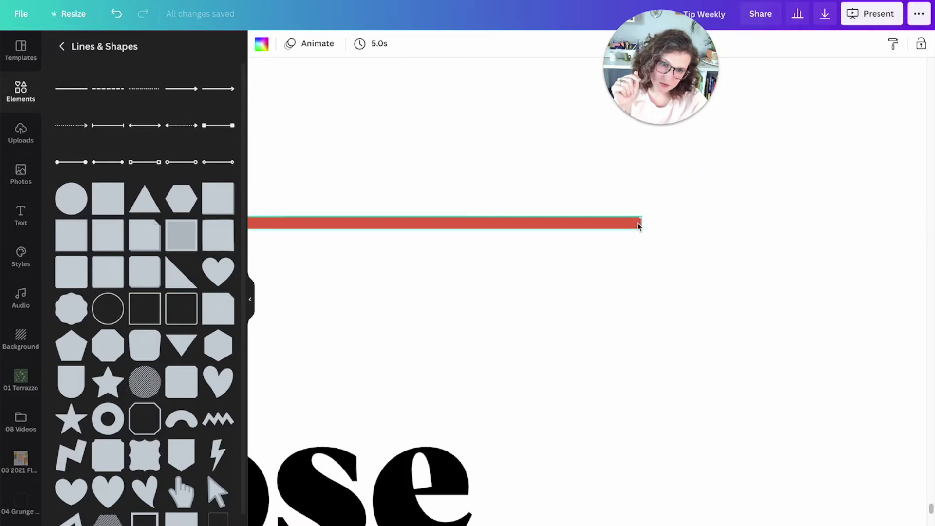
pyautogui.click(709, 196)
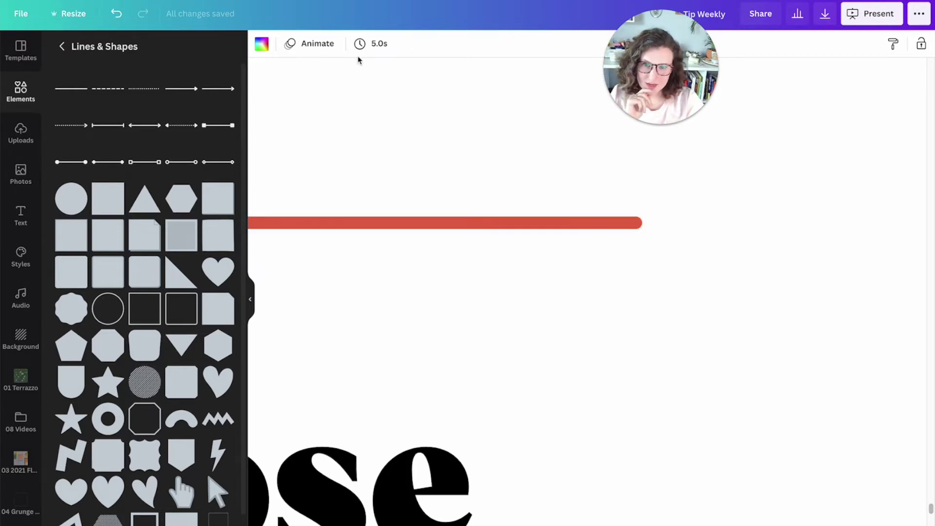
# - Switch the red line back to the solid style with square ends
pyautogui.click(420, 222)
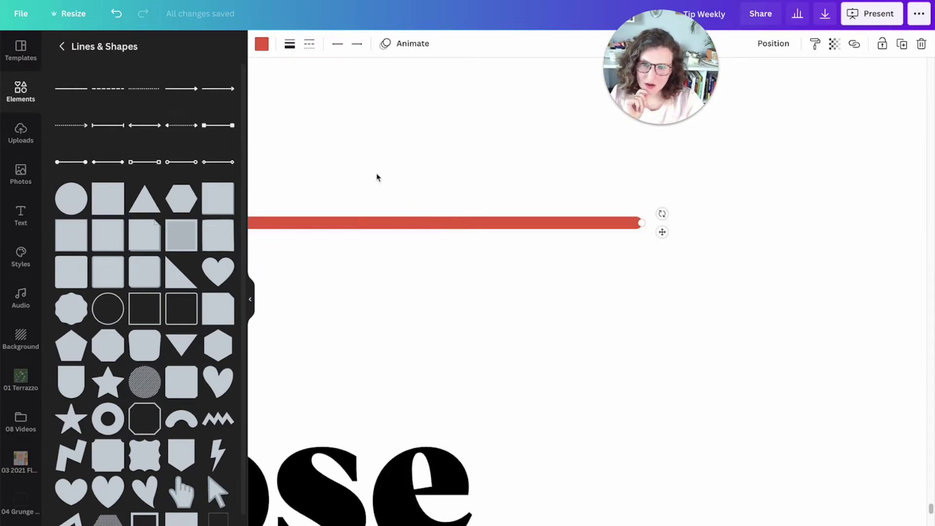
pyautogui.click(311, 46)
pyautogui.click(340, 83)
pyautogui.click(609, 169)
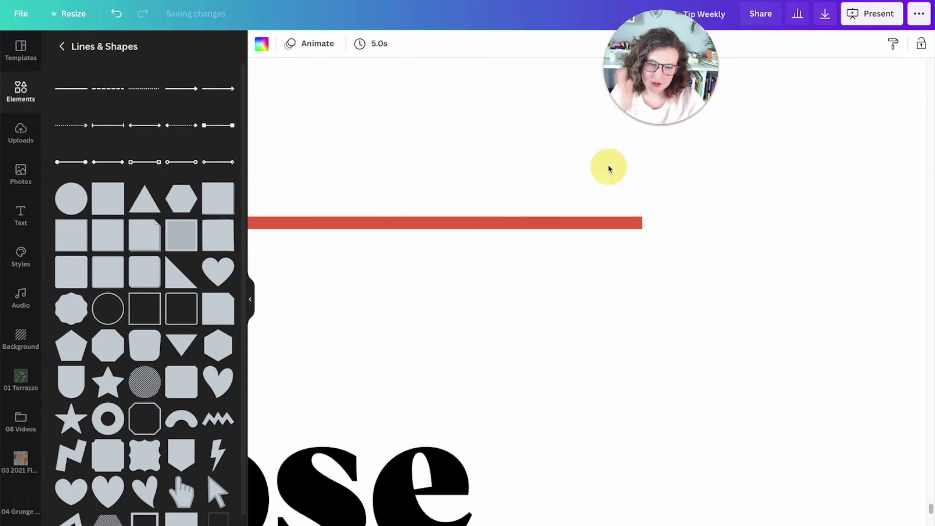
pyautogui.click(578, 171)
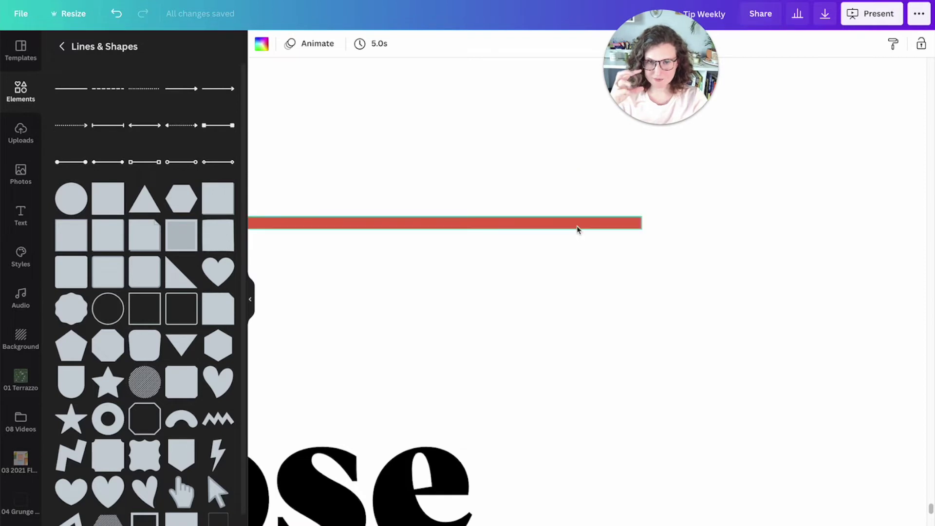
pyautogui.click(578, 227)
pyautogui.click(580, 150)
pyautogui.click(599, 222)
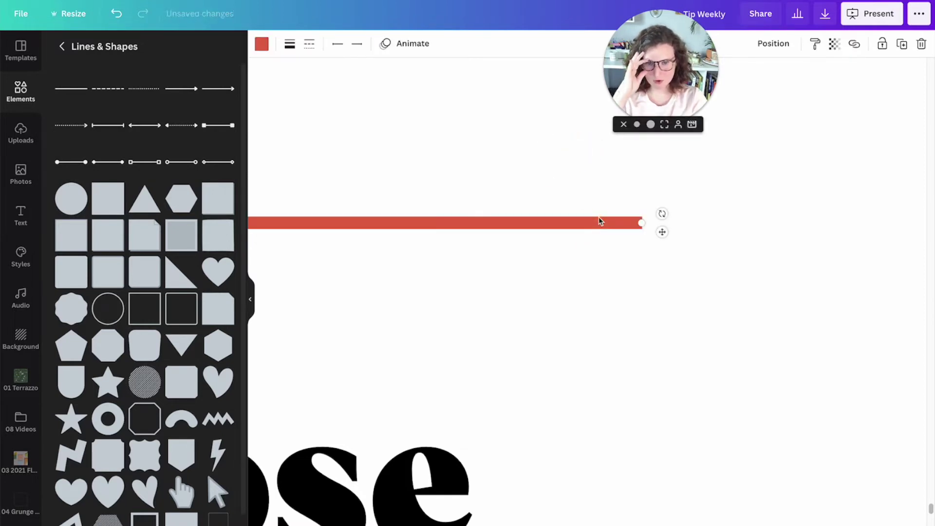
# - Change the red line above the heading to the dashed style
pyautogui.click(310, 43)
pyautogui.click(349, 128)
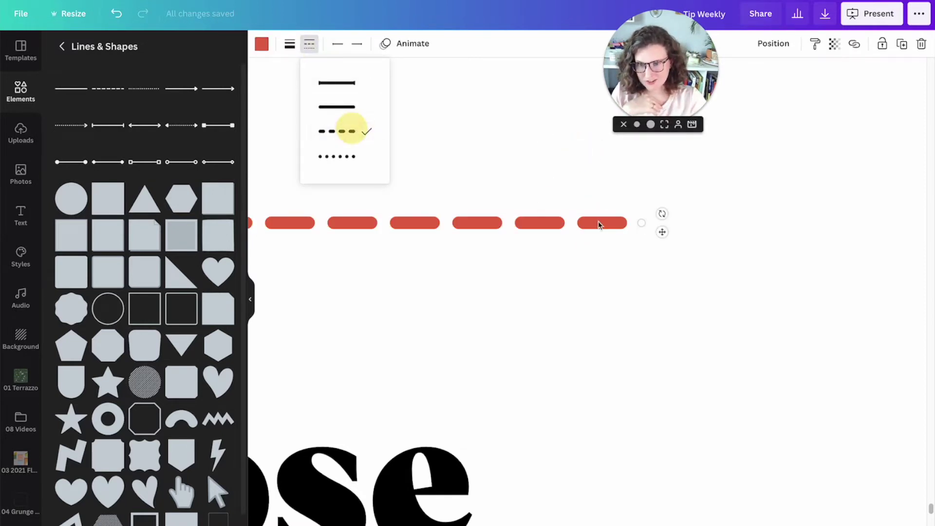
pyautogui.click(563, 184)
pyautogui.hotkey('ctrl', '-')
pyautogui.hotkey('ctrl', '-')
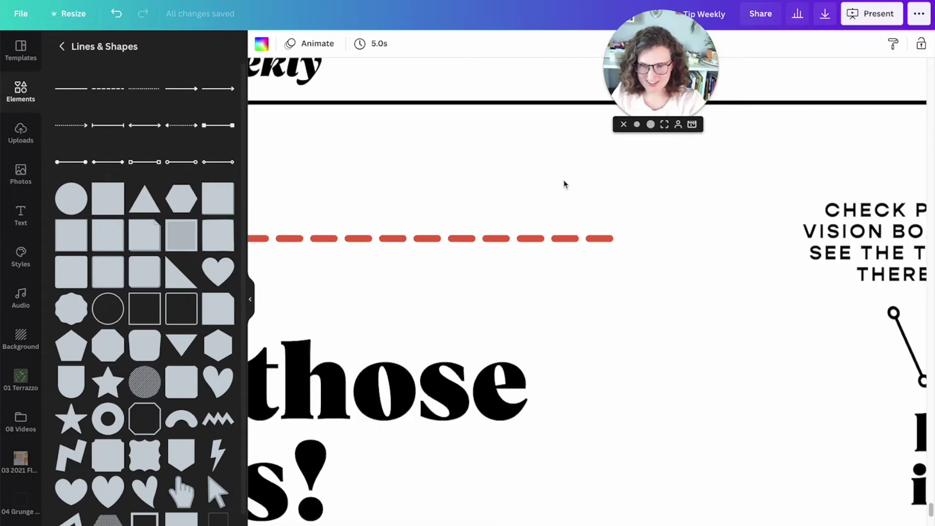
# - Change the red line to the dotted style and raise its line weight to form large, widely spaced dots
pyautogui.click(548, 234)
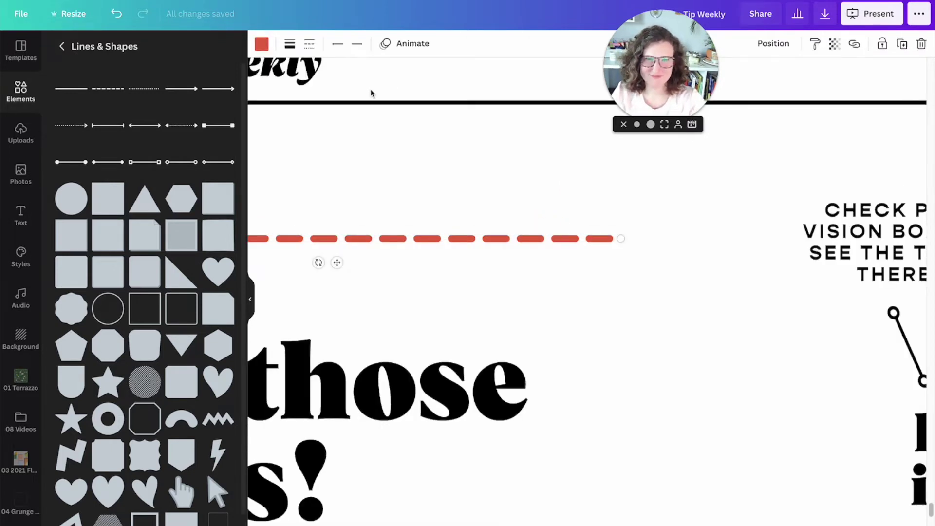
pyautogui.click(309, 44)
pyautogui.click(355, 156)
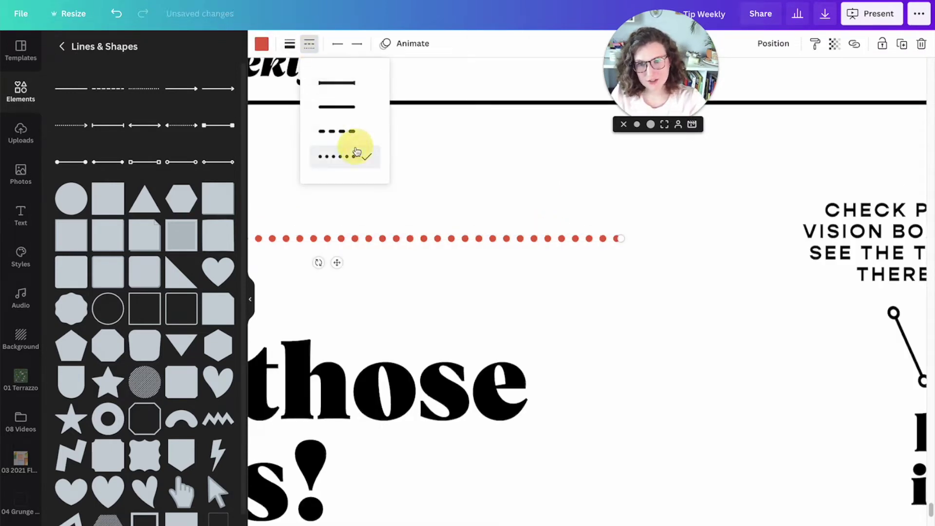
pyautogui.click(290, 44)
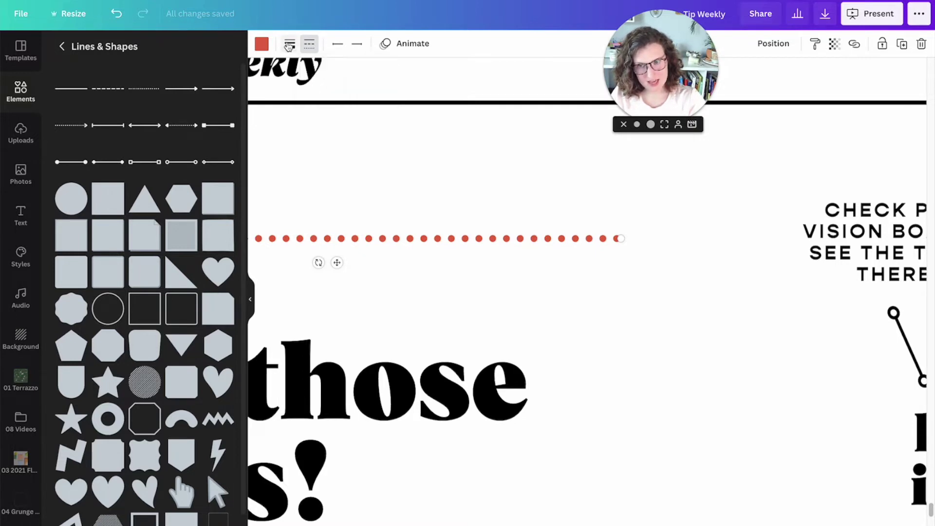
pyautogui.moveTo(361, 78); pyautogui.dragTo(380, 81)
pyautogui.click(453, 151)
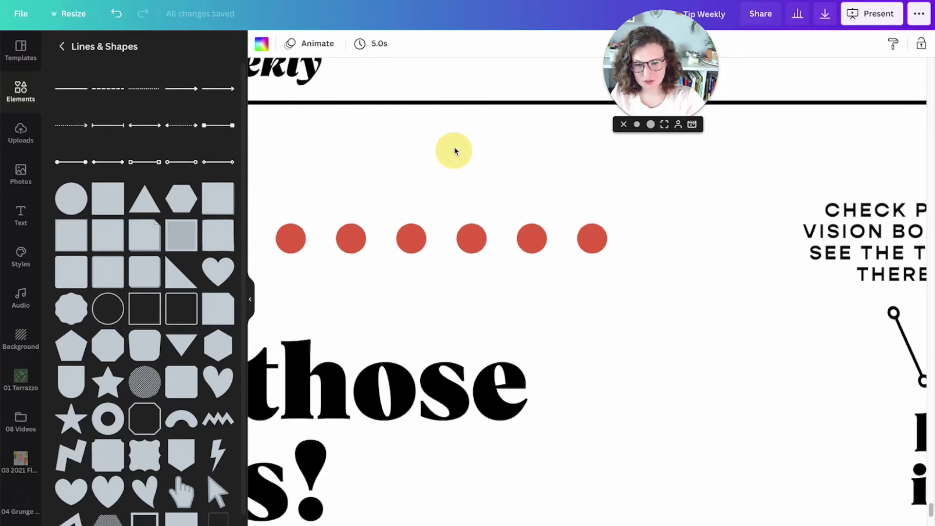
pyautogui.hotkey('ctrl', '-')
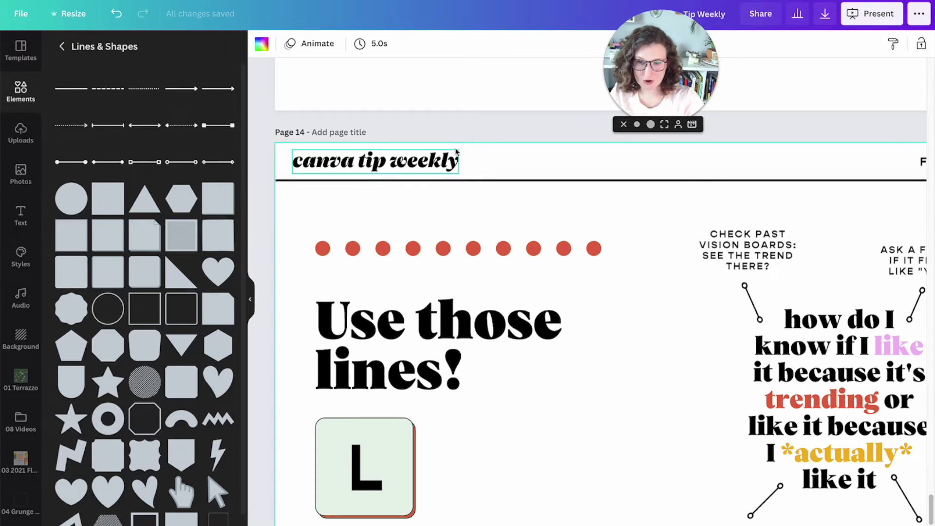
# - Shorten the dotted line and slope it down toward the end of the heading by repositioning its right end
pyautogui.click(503, 249)
pyautogui.moveTo(626, 250); pyautogui.dragTo(576, 274)
pyautogui.hotkey('ctrl', '-')
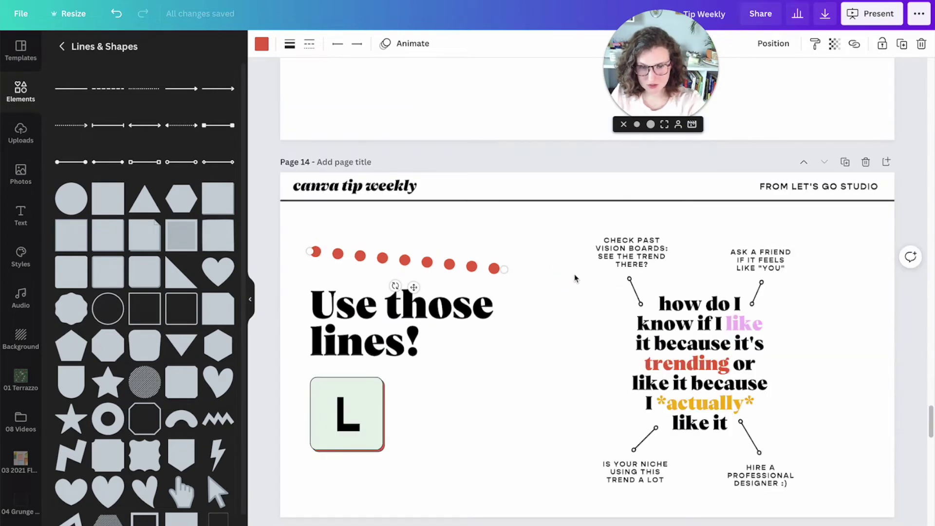
# - Move the "how do I know if I like it" text with its four callouts and connector lines slightly right and up
pyautogui.moveTo(565, 234); pyautogui.dragTo(779, 482)
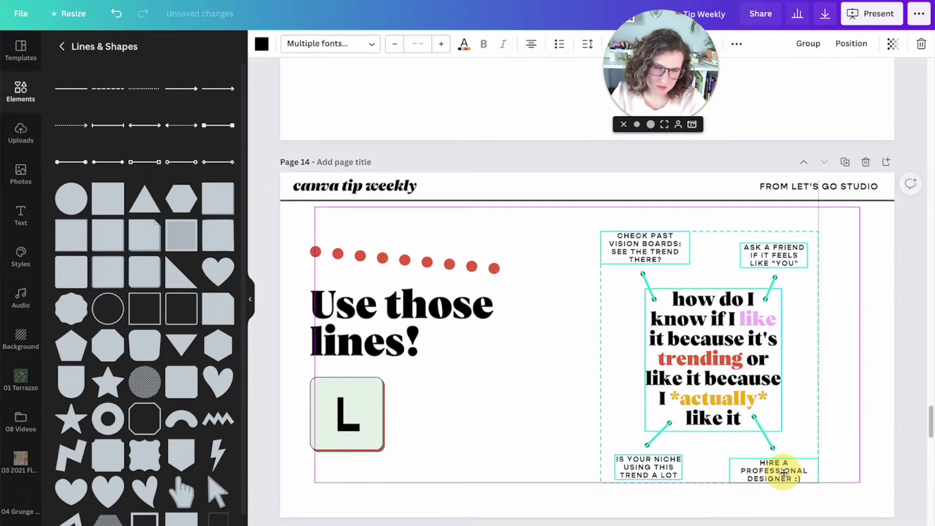
pyautogui.click(548, 349)
pyautogui.moveTo(559, 234); pyautogui.dragTo(834, 495)
pyautogui.click(862, 435)
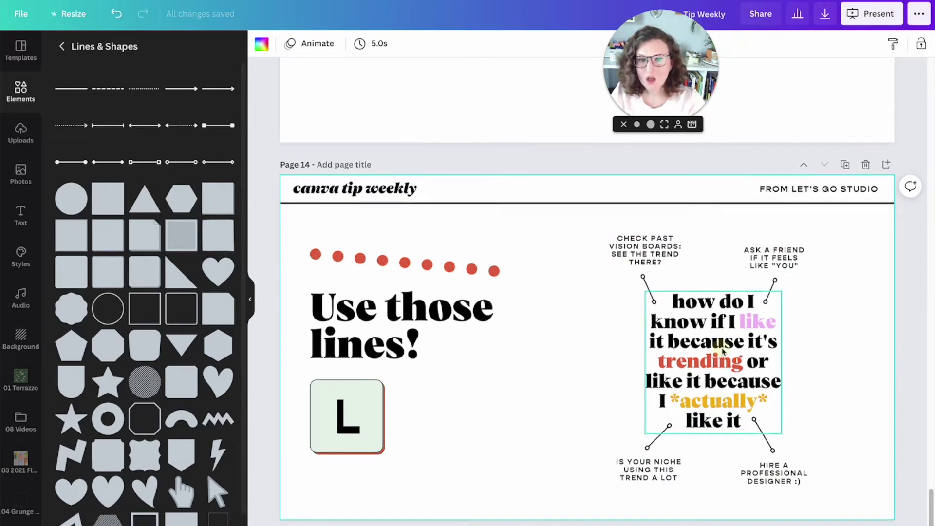
pyautogui.click(648, 287)
pyautogui.click(622, 278)
pyautogui.click(643, 280)
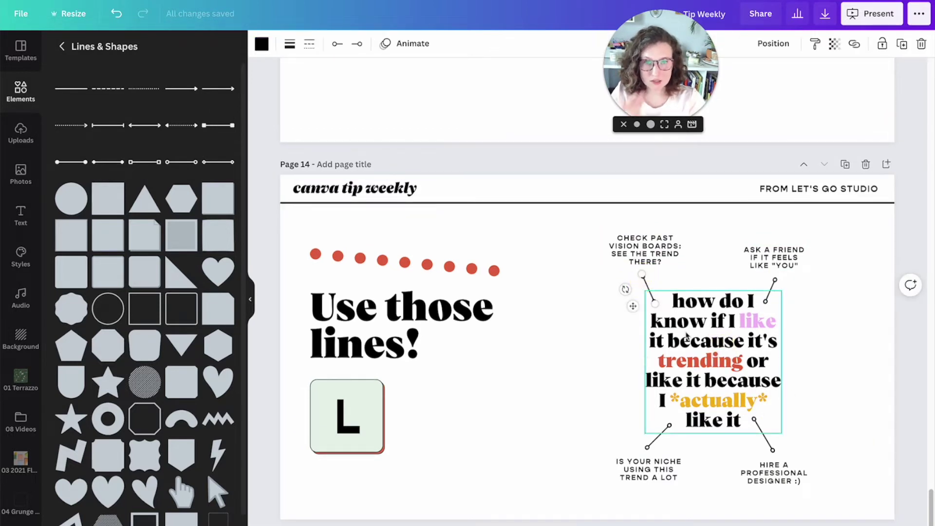
pyautogui.click(700, 352)
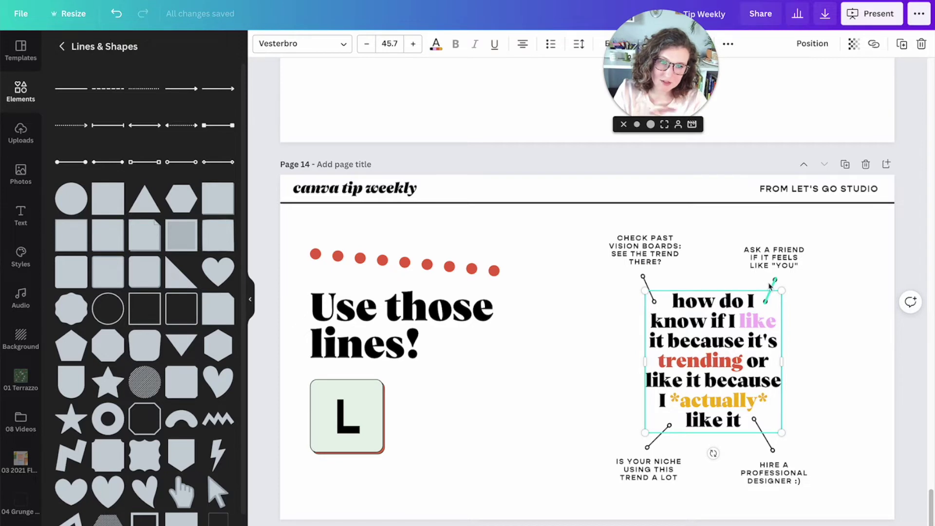
pyautogui.click(593, 384)
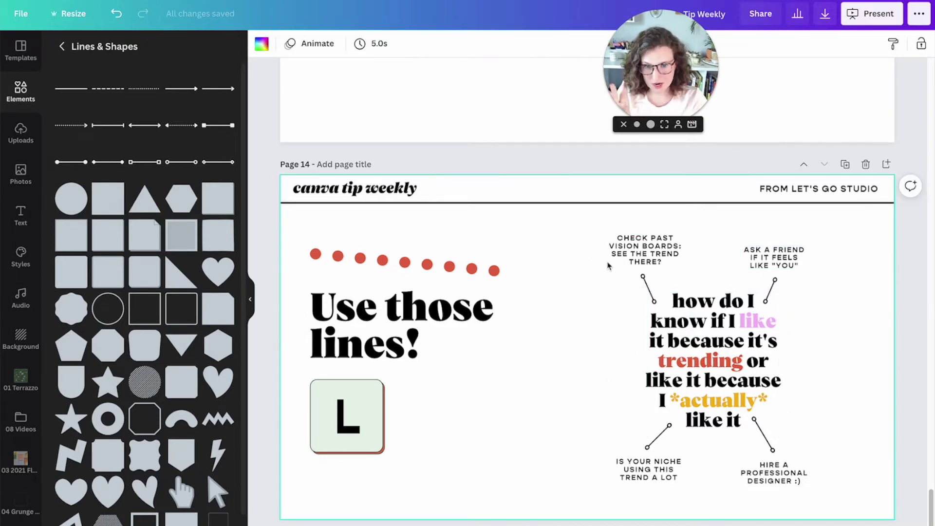
# - Stretch the upper-left connector line by repositioning its outer end down and away from the callout text
pyautogui.click(647, 288)
pyautogui.moveTo(643, 276); pyautogui.dragTo(558, 369)
pyautogui.click(542, 461)
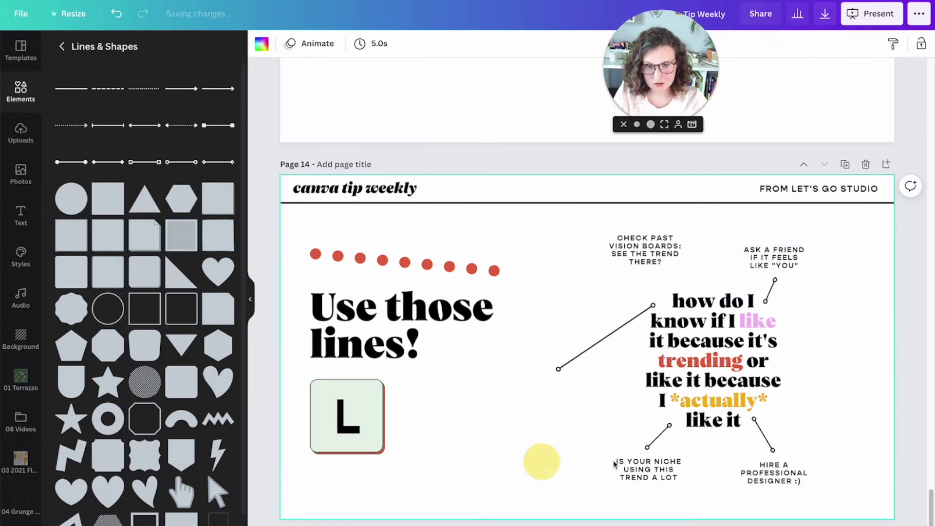
# - Delete the "how do I know if I like it" text with its callouts and connector lines, and move the dotted line beside the L tile
pyautogui.moveTo(568, 225); pyautogui.dragTo(841, 491)
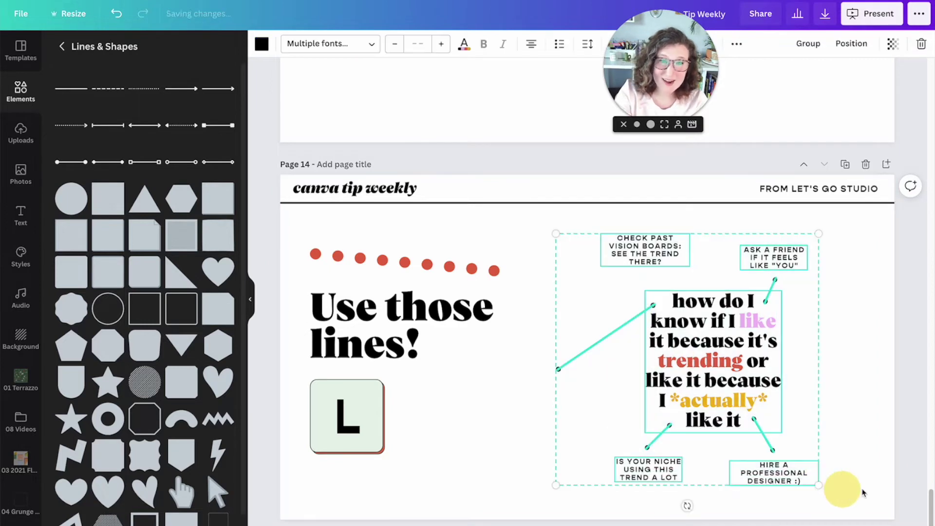
pyautogui.press('Delete')
pyautogui.moveTo(474, 268); pyautogui.dragTo(712, 392)
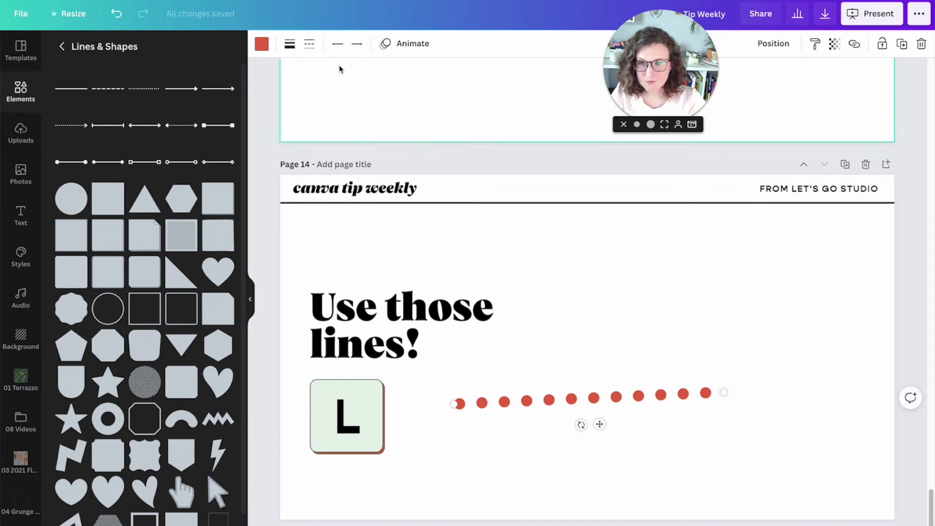
# - Change the red line to the dashed style and set its line weight to 8
pyautogui.click(309, 43)
pyautogui.click(336, 131)
pyautogui.click(289, 43)
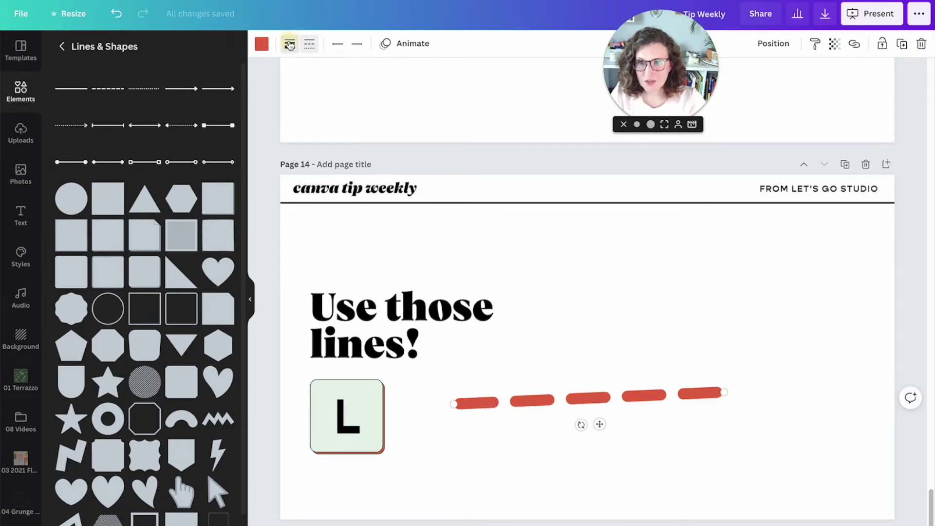
pyautogui.moveTo(369, 79); pyautogui.dragTo(361, 82)
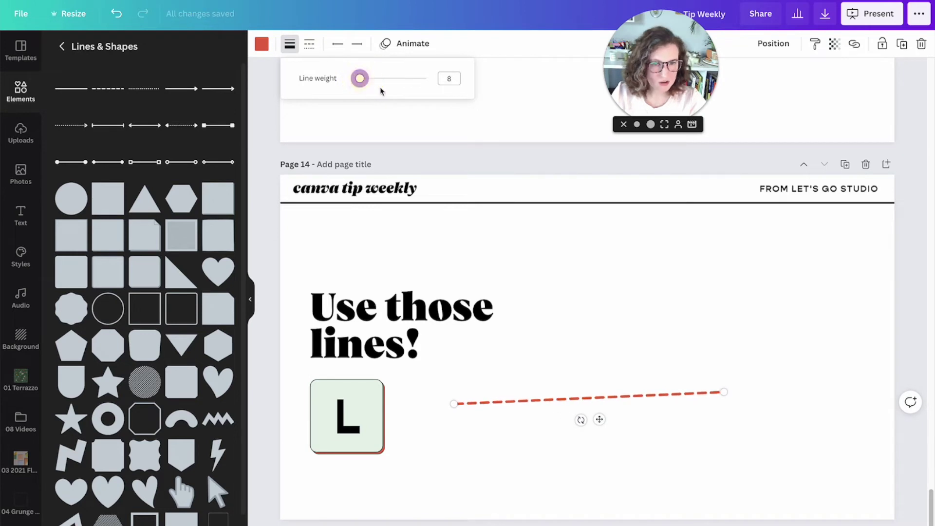
# - Make the red line solid and finish its right end with an open circle
pyautogui.click(309, 43)
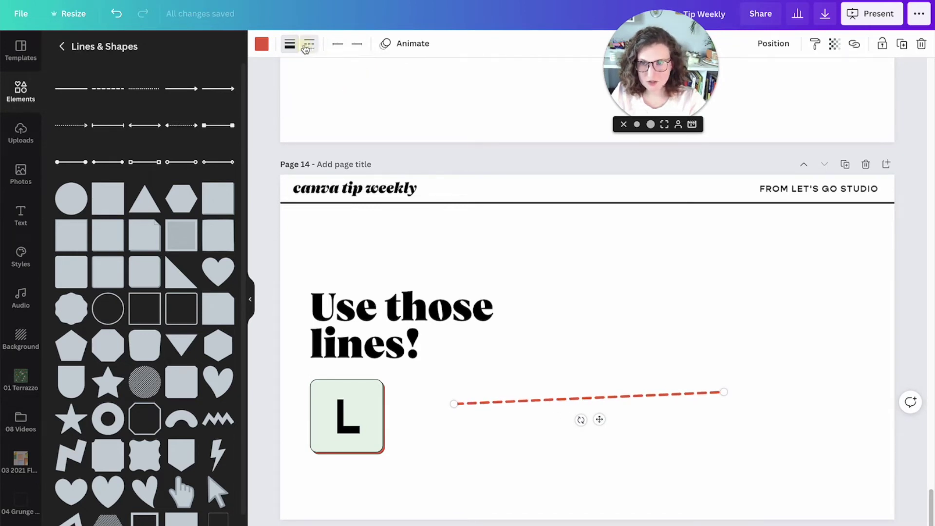
pyautogui.click(336, 84)
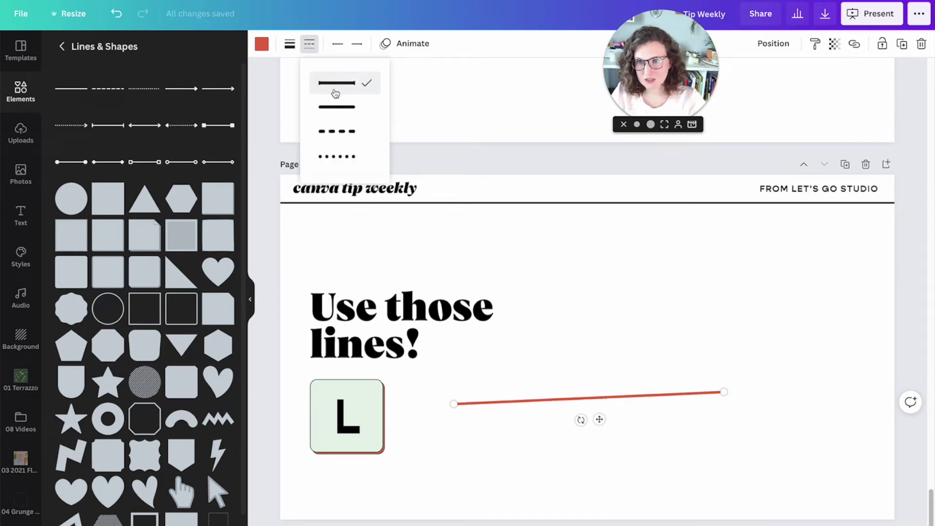
pyautogui.click(358, 46)
pyautogui.click(378, 177)
pyautogui.click(672, 316)
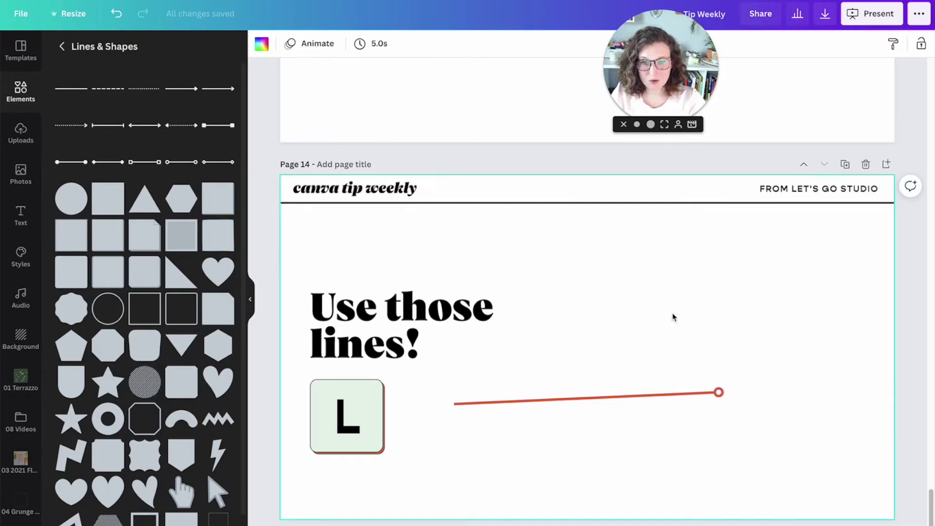
# - Add a filled arrowhead to the left end of the red line
pyautogui.click(663, 398)
pyautogui.click(337, 43)
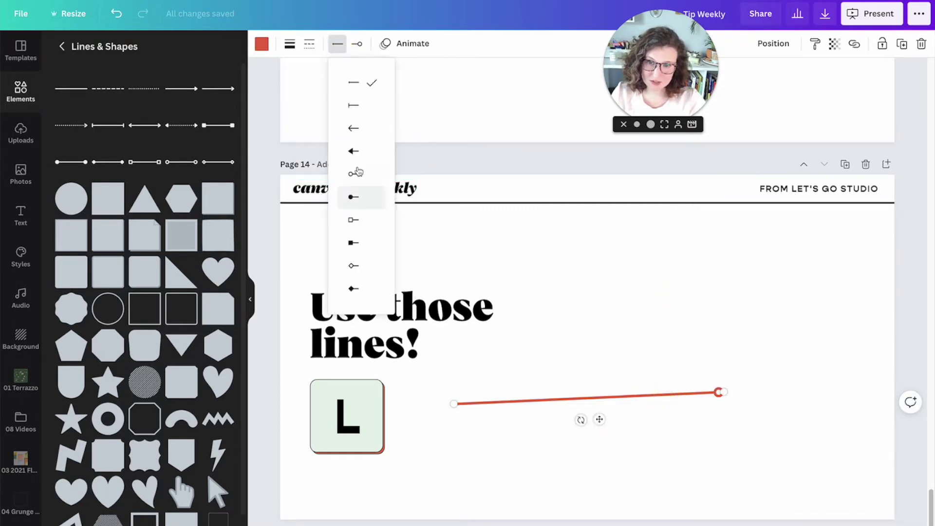
pyautogui.click(354, 151)
pyautogui.click(463, 418)
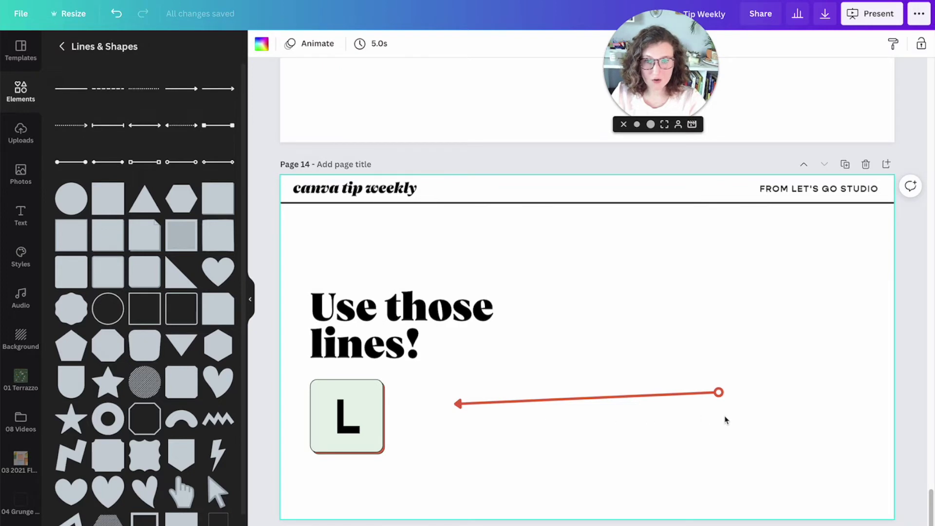
# - Change the red line's left end to an open diamond and its right end to a filled square
pyautogui.click(667, 396)
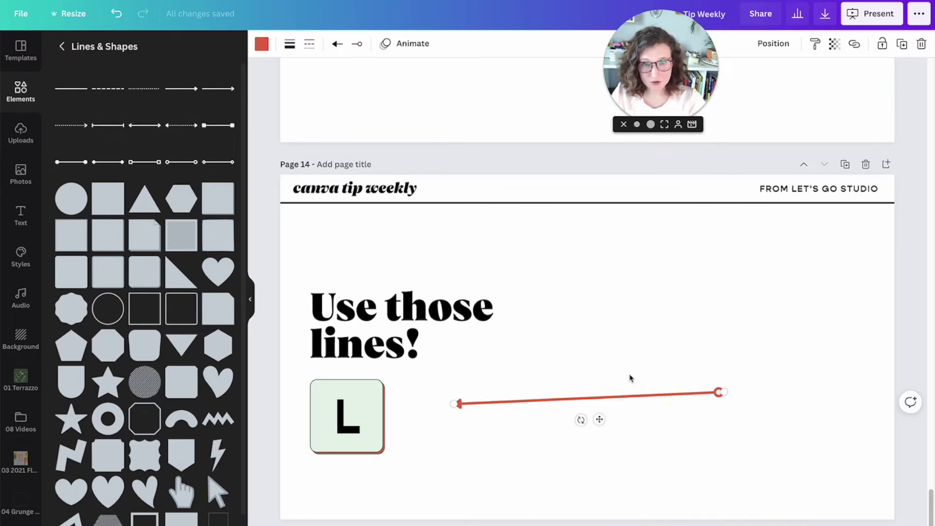
pyautogui.click(337, 43)
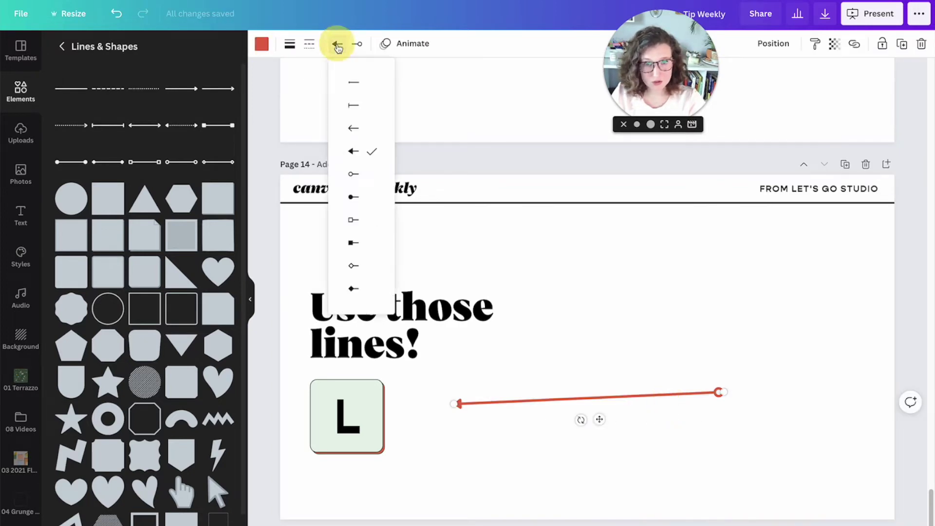
pyautogui.click(367, 272)
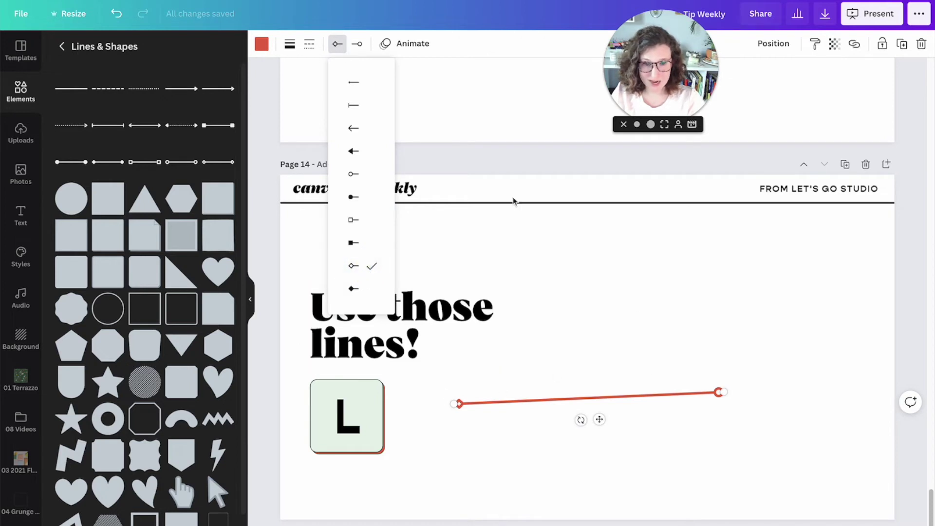
pyautogui.click(357, 43)
pyautogui.click(374, 242)
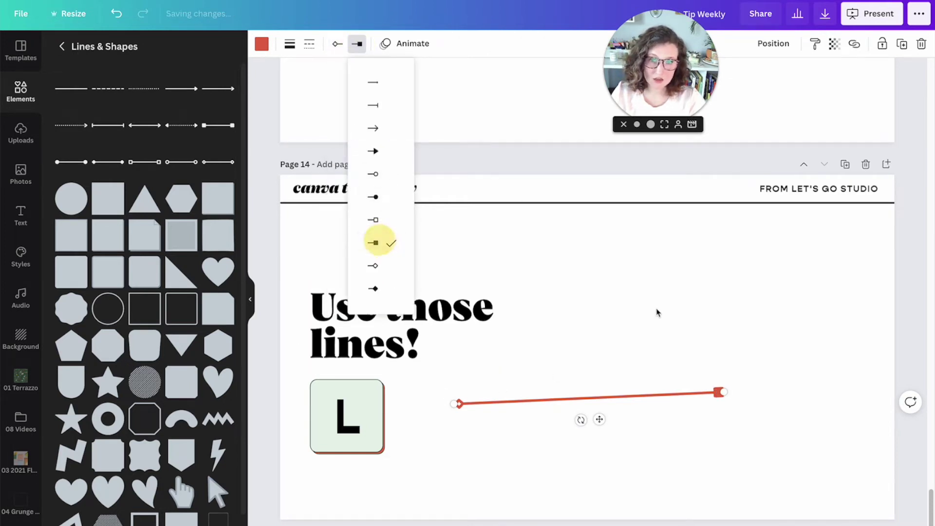
pyautogui.click(658, 302)
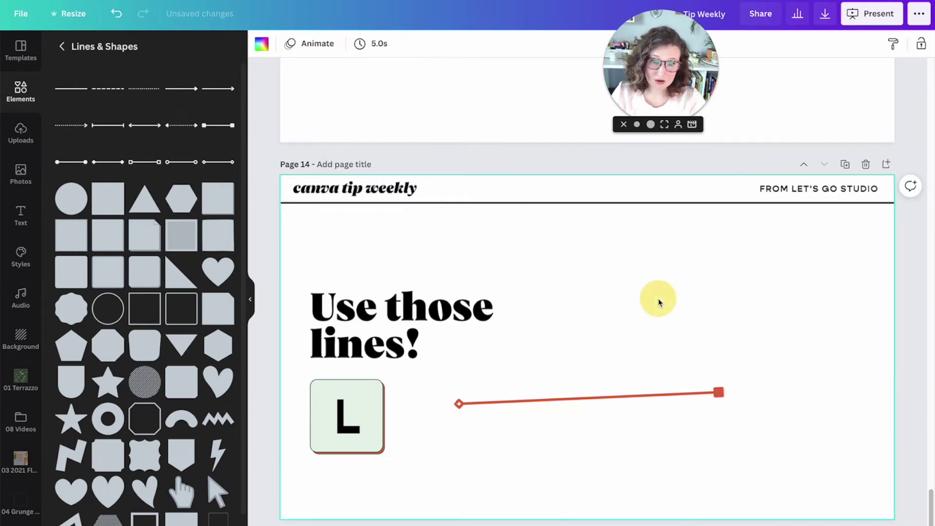
# - Reposition both ends of the red line so it slopes steeply down to the right in the slide's empty right half
pyautogui.click(627, 393)
pyautogui.moveTo(459, 404); pyautogui.dragTo(637, 270)
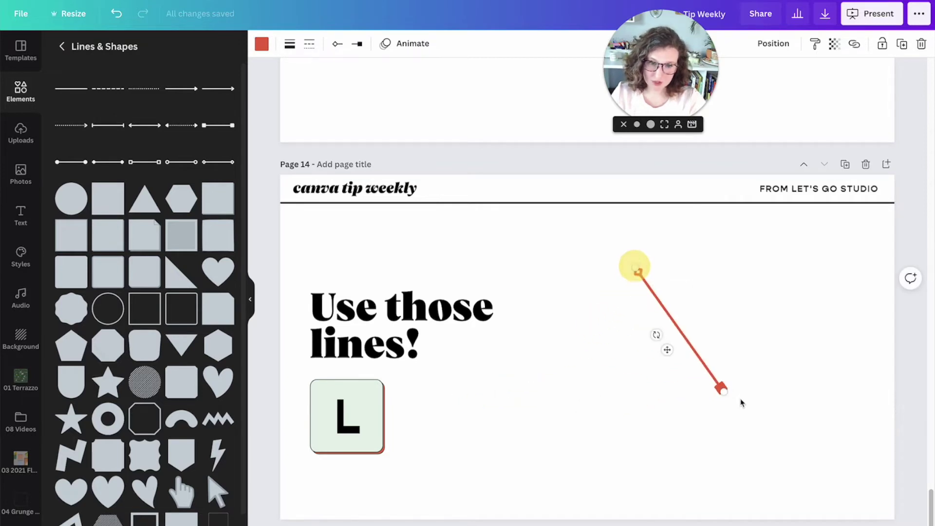
pyautogui.moveTo(722, 389); pyautogui.dragTo(760, 404)
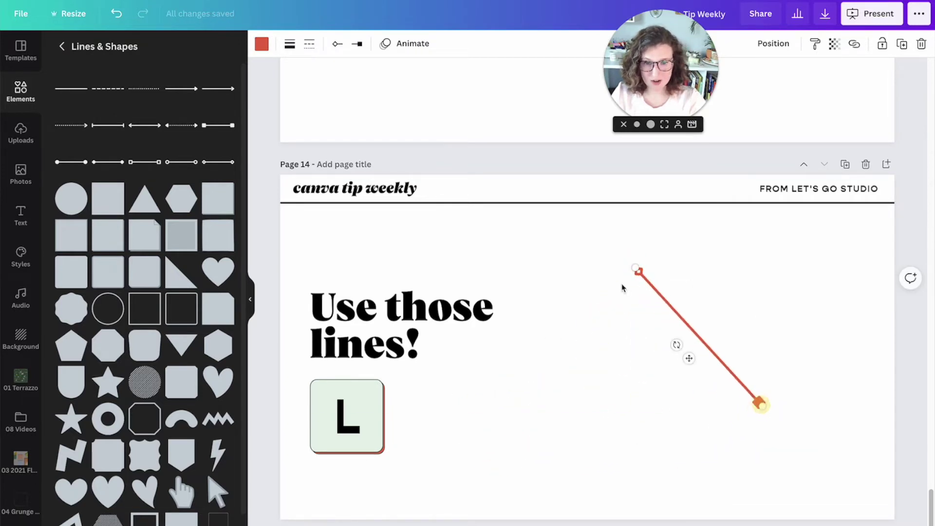
pyautogui.click(622, 288)
# - Examine the thin black header line on page 14 and how it is reused on the preceding slides
pyautogui.click(495, 203)
pyautogui.scroll(9, 521, 292)
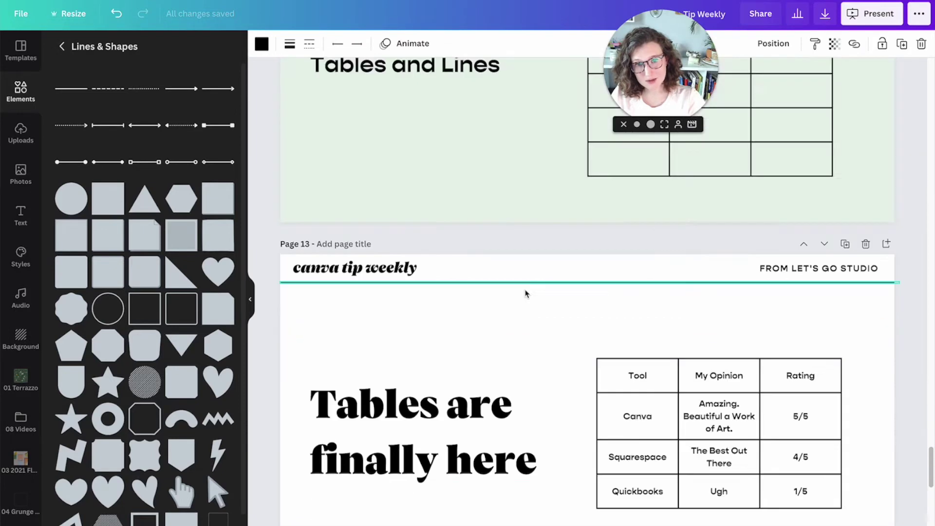
pyautogui.scroll(20, 524, 293)
pyautogui.scroll(-15, 526, 293)
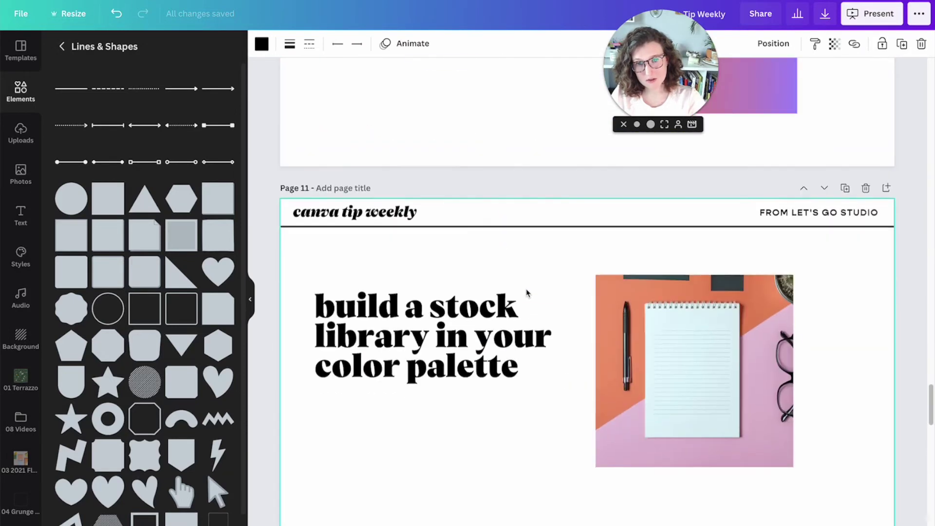
pyautogui.scroll(-7, 517, 273)
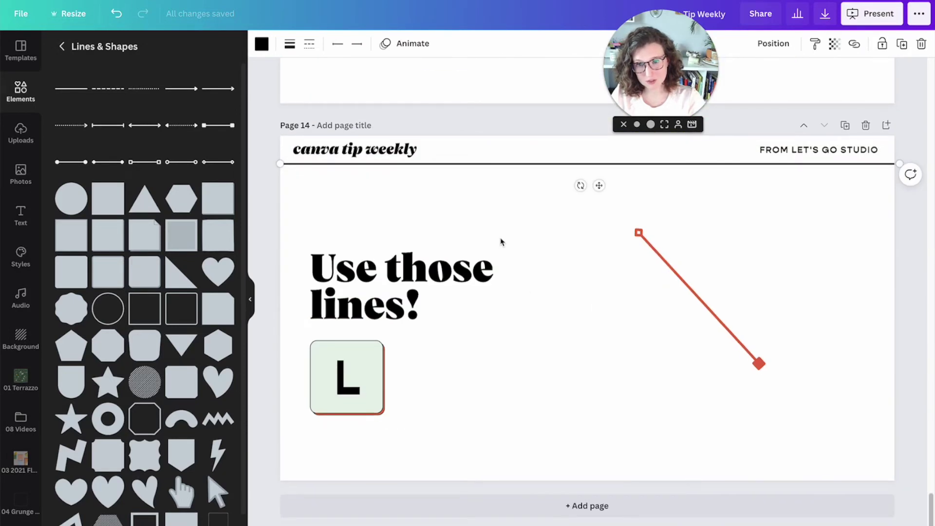
pyautogui.click(501, 202)
# - Go to the "Tables are finally here" slide on page 13 and select the Tool cell of its table
pyautogui.scroll(5, 516, 240)
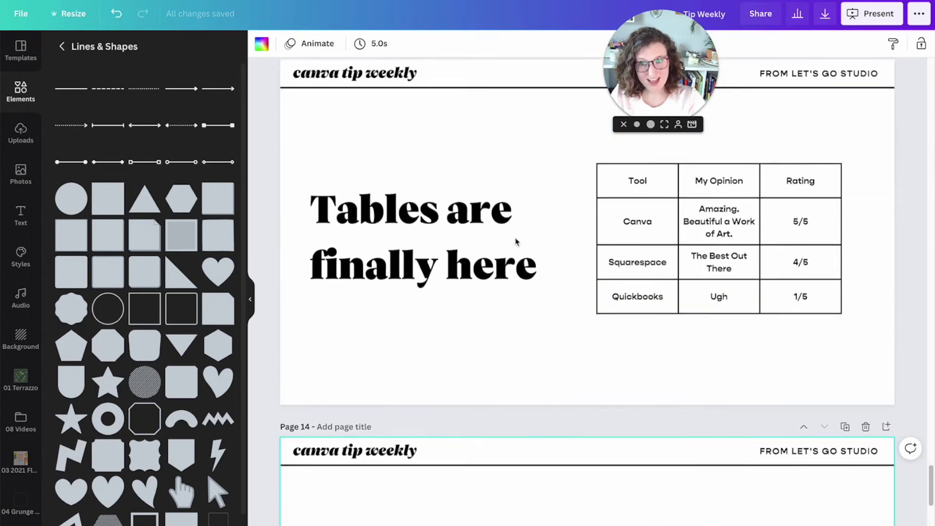
pyautogui.scroll(2, 516, 241)
pyautogui.click(509, 218)
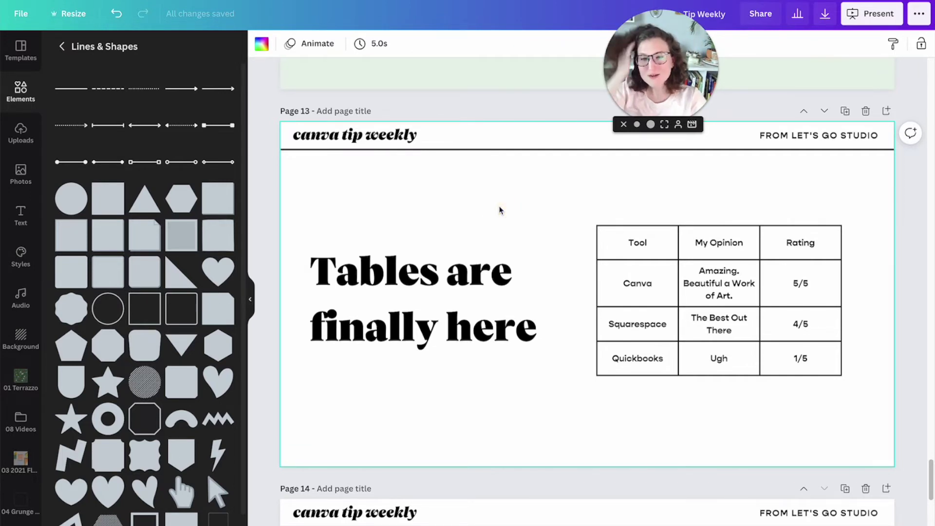
pyautogui.click(464, 210)
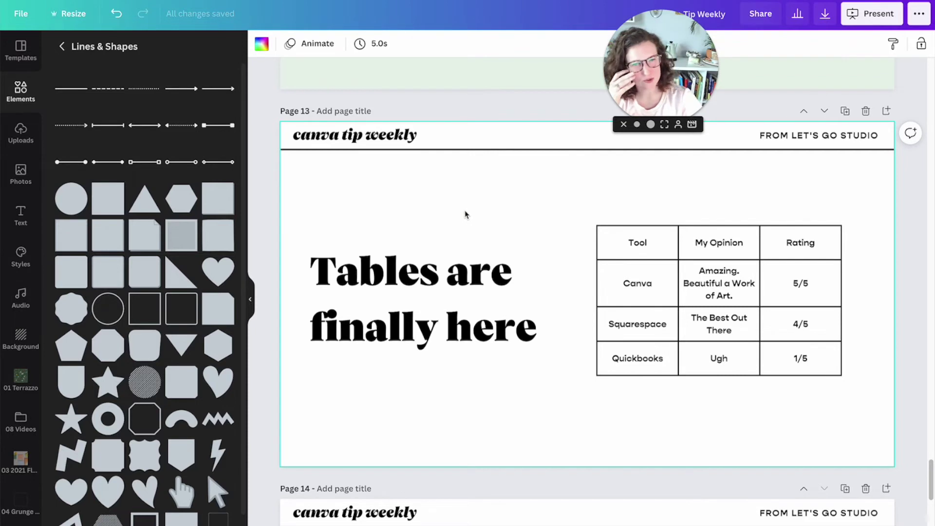
pyautogui.click(466, 221)
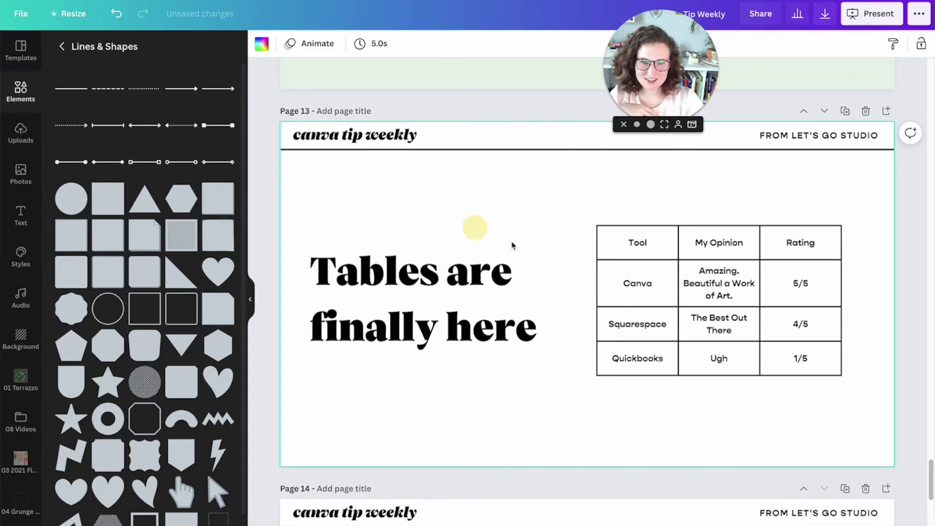
pyautogui.click(672, 242)
pyautogui.click(637, 244)
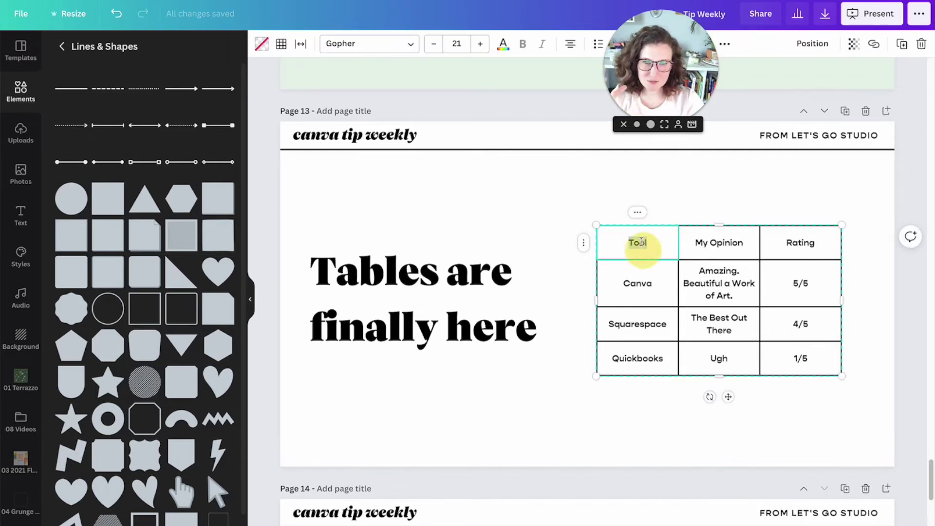
pyautogui.click(578, 200)
pyautogui.click(619, 240)
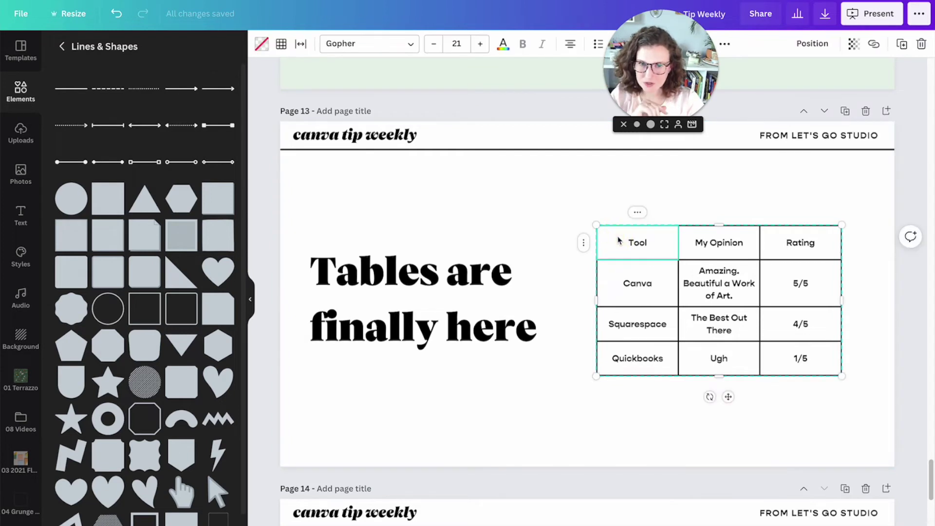
# - Leave the lines and shapes collection and display the complete set of table designs in the elements library
pyautogui.click(64, 47)
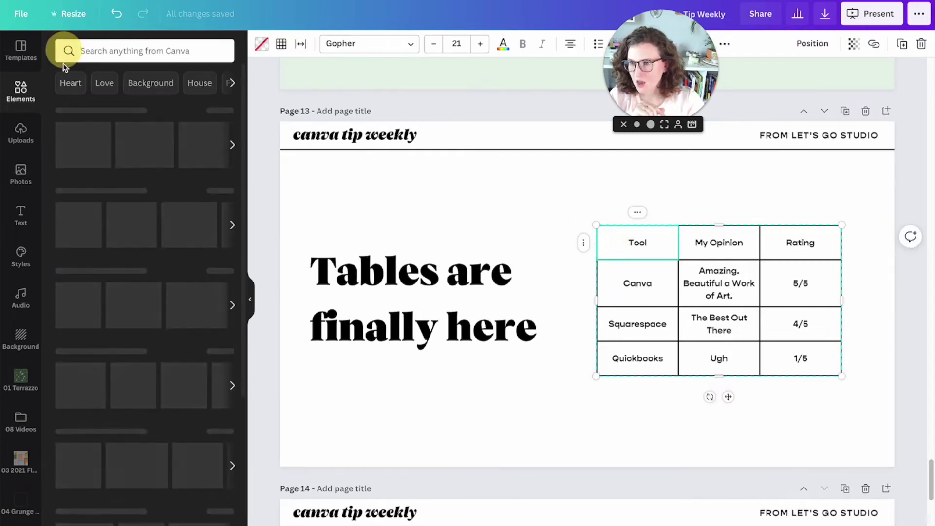
pyautogui.click(337, 237)
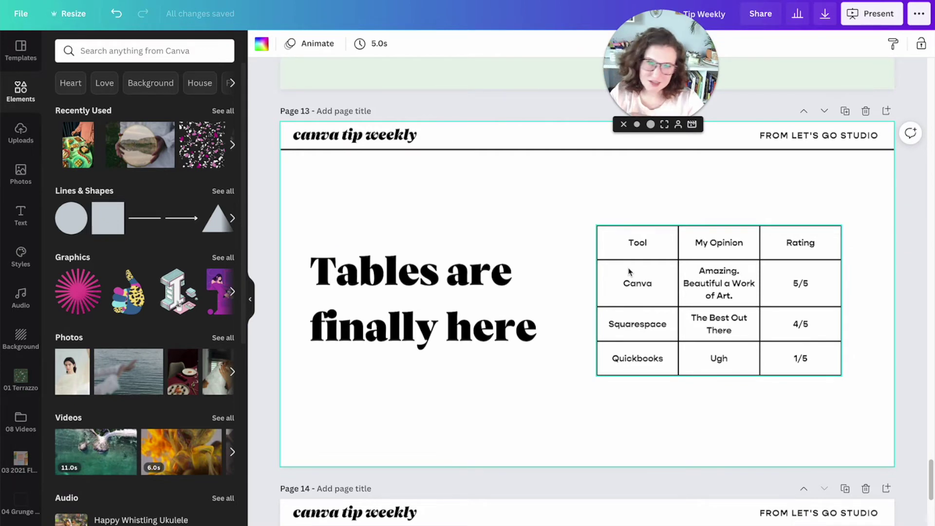
pyautogui.click(630, 240)
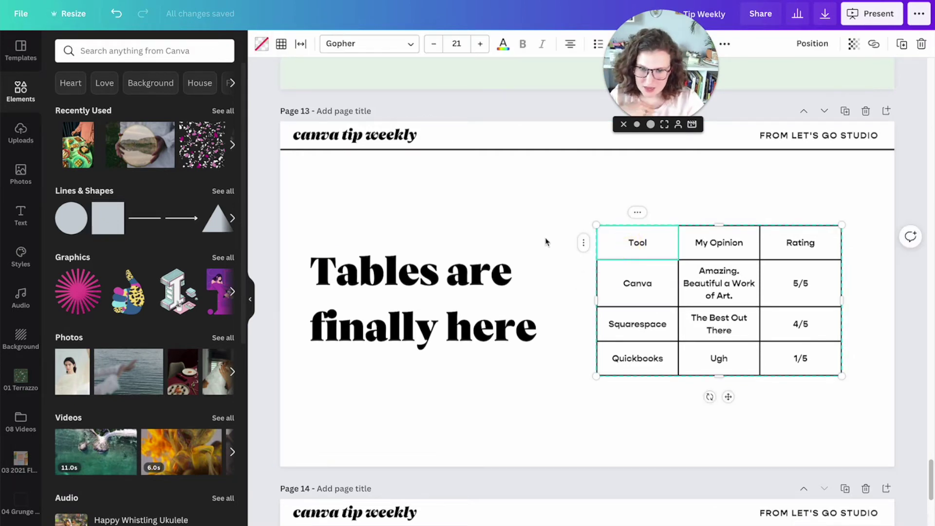
pyautogui.click(545, 216)
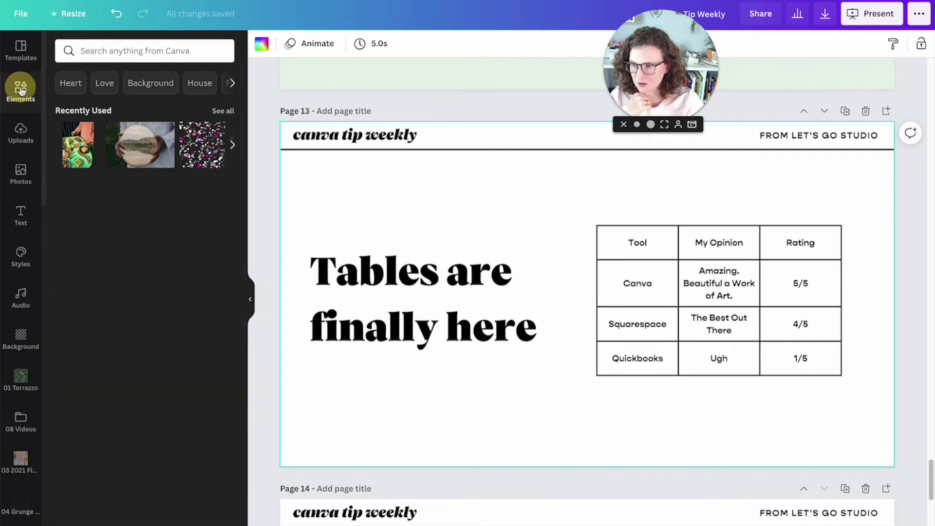
pyautogui.scroll(-3, 156, 324)
pyautogui.scroll(-6, 159, 330)
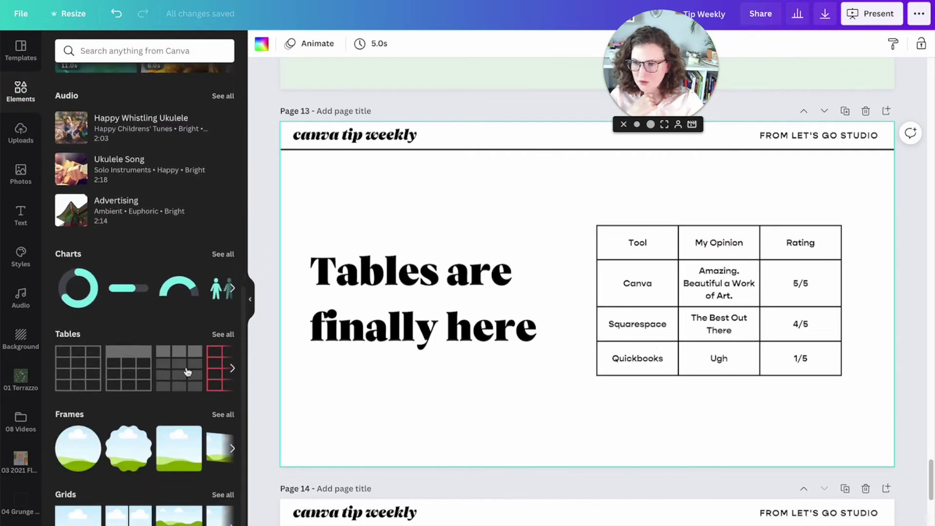
pyautogui.click(220, 334)
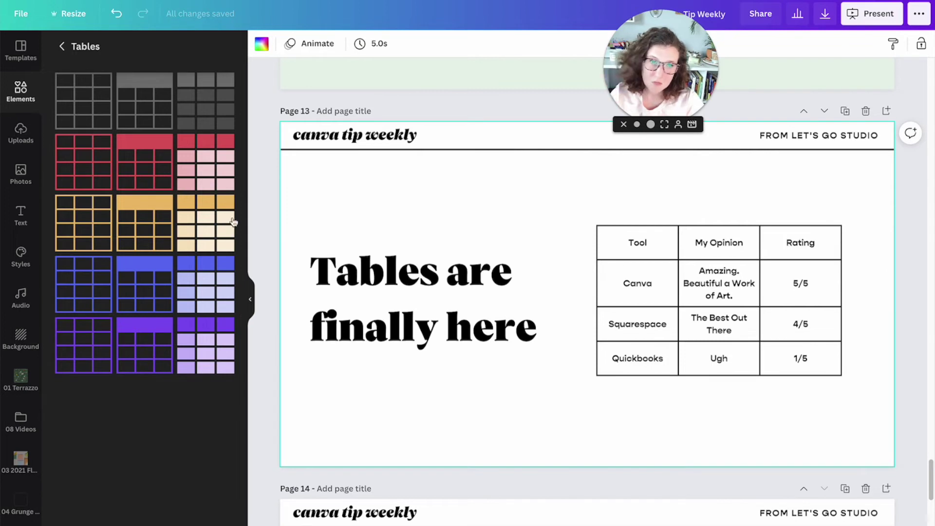
# - Select the table's Tool cell, the My Opinion cell and the opinion cell in the Canva row, one at a time
pyautogui.click(658, 242)
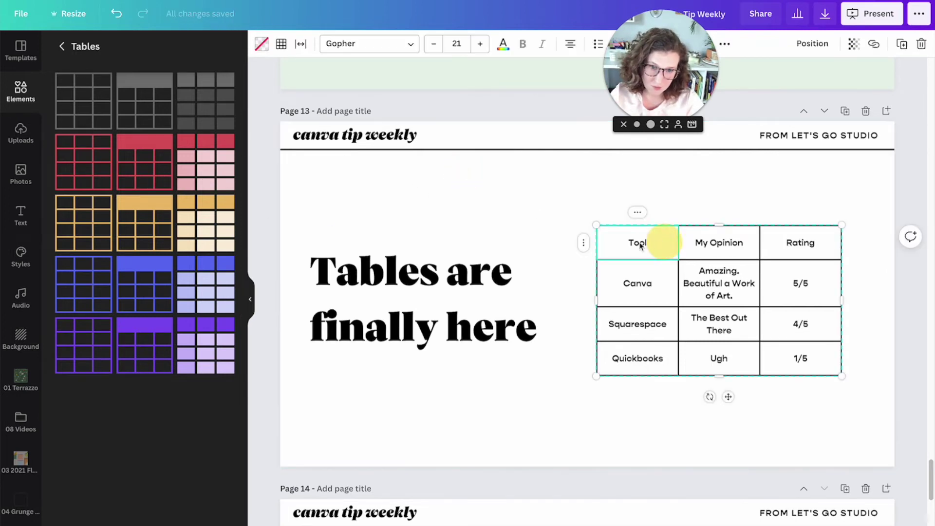
pyautogui.click(707, 250)
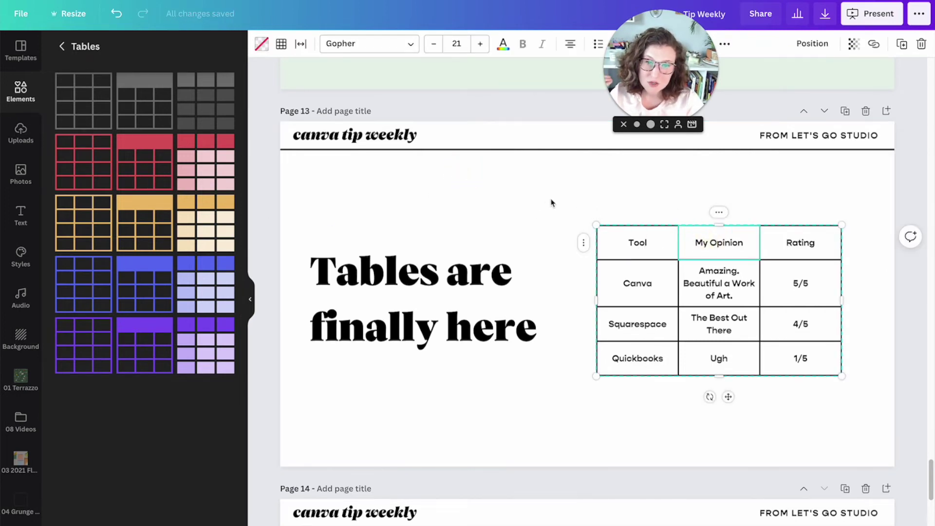
pyautogui.click(720, 283)
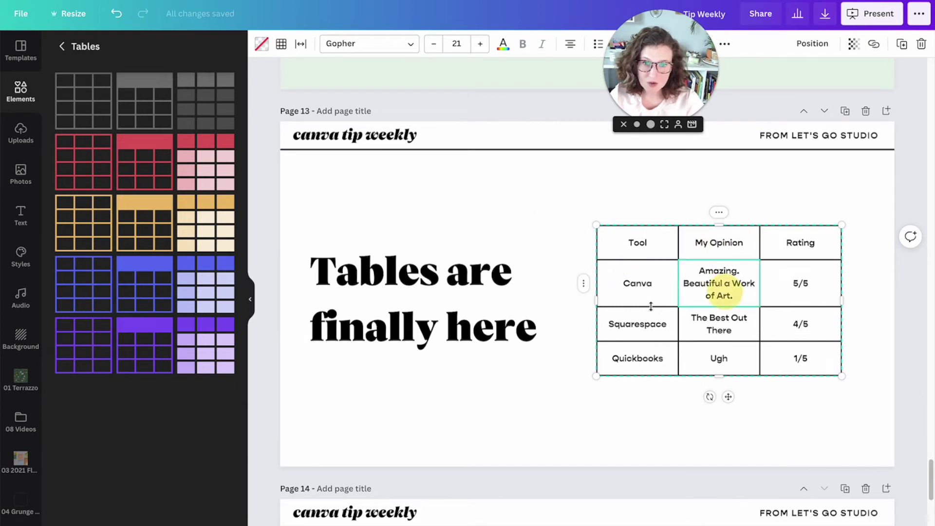
# - Select several individual cells of the table one at a time, and select the whole header row from Tool to Rating
pyautogui.click(661, 335)
pyautogui.click(724, 327)
pyautogui.click(720, 358)
pyautogui.click(636, 359)
pyautogui.click(632, 275)
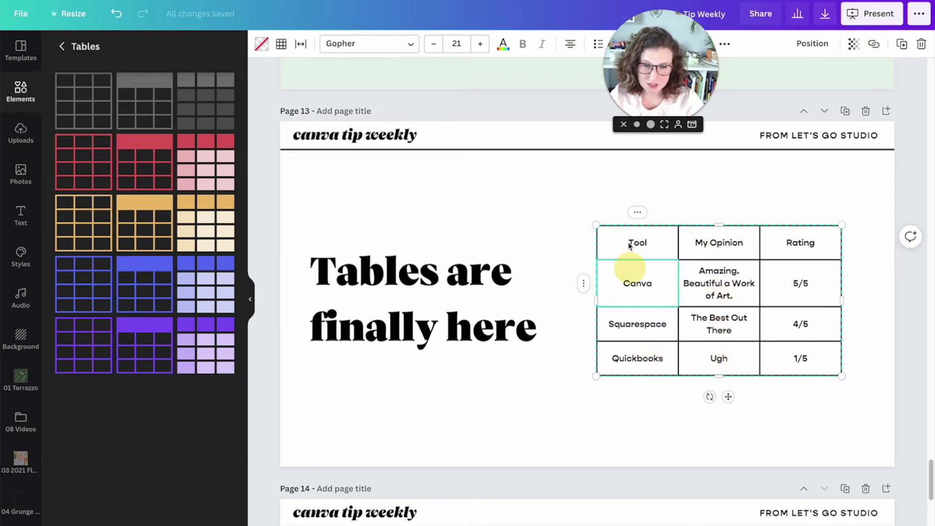
pyautogui.click(637, 240)
pyautogui.keyDown('shift'); pyautogui.click(772, 241); pyautogui.keyUp('shift')
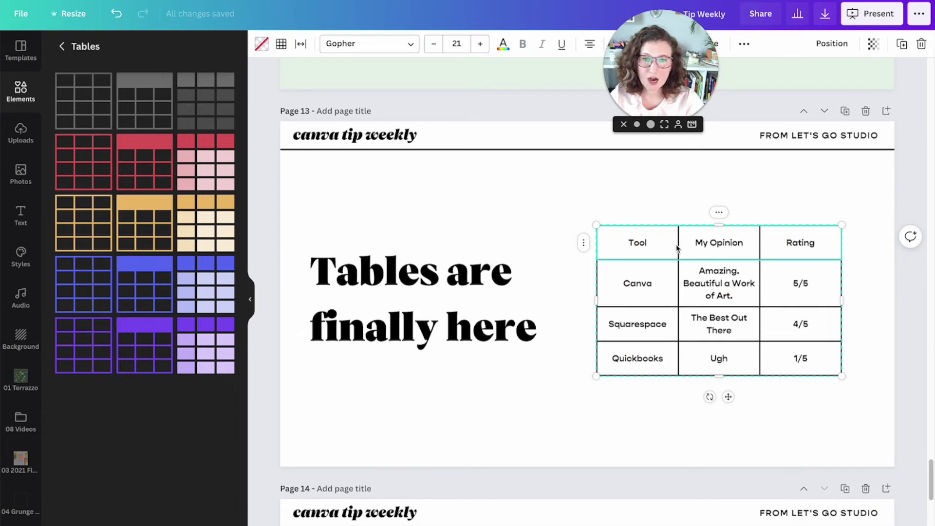
# - Move the table slightly closer to the slide's heading and hide the table designs library
pyautogui.click(629, 190)
pyautogui.moveTo(637, 242); pyautogui.dragTo(607, 233)
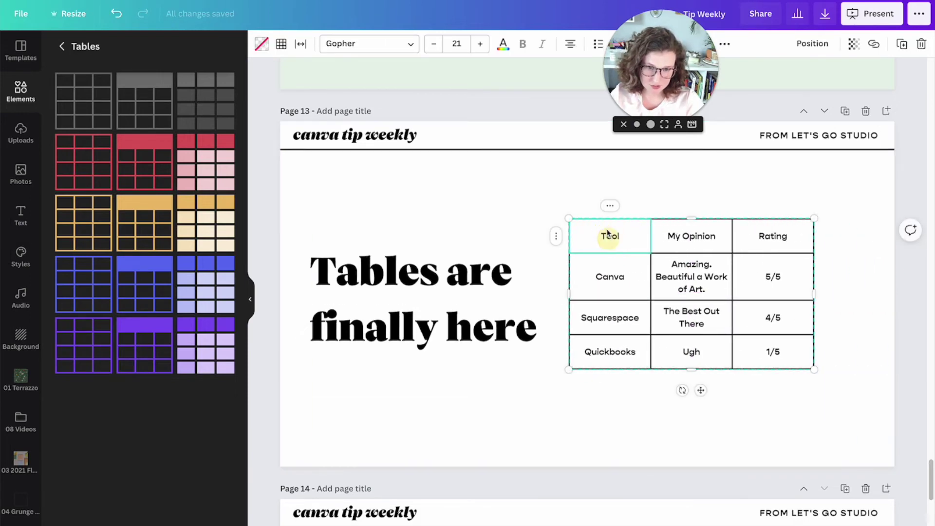
pyautogui.scroll(4, 607, 232)
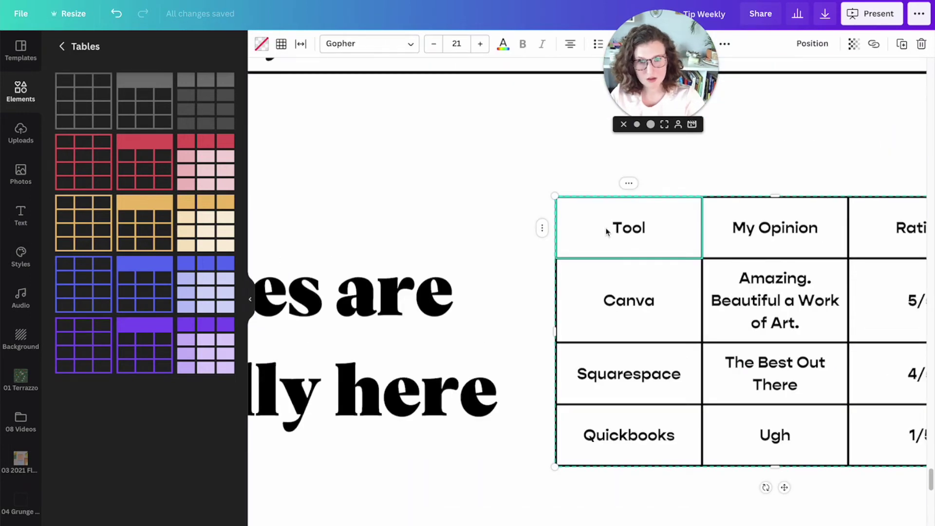
pyautogui.moveTo(661, 68); pyautogui.dragTo(217, 56)
pyautogui.click(251, 300)
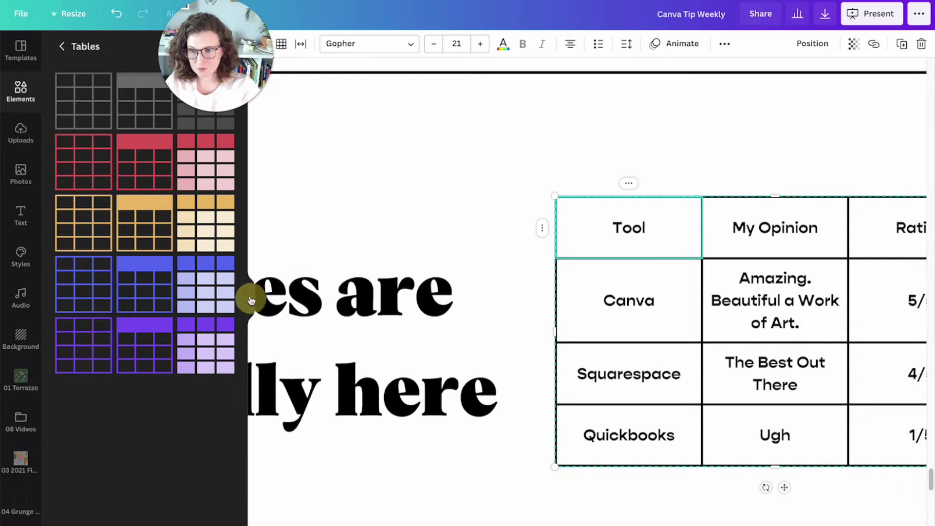
pyautogui.click(306, 216)
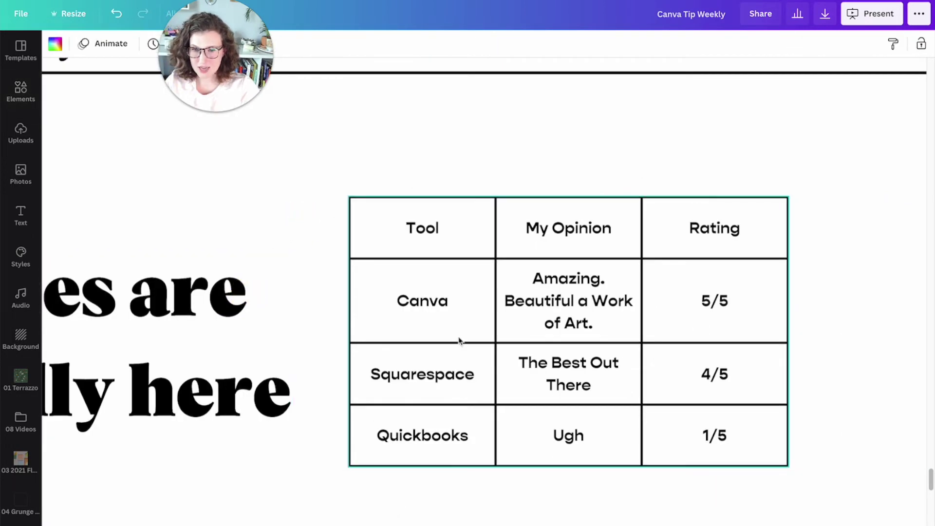
# - Fill the table's header row, from Tool to Rating, with the light green of the Studio Palette
pyautogui.moveTo(412, 239); pyautogui.dragTo(722, 237)
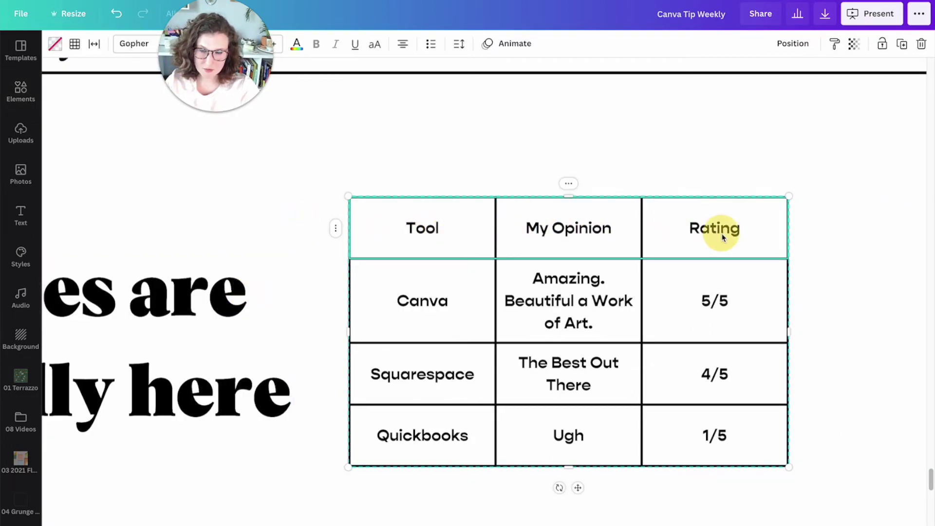
pyautogui.moveTo(190, 71); pyautogui.dragTo(585, 70)
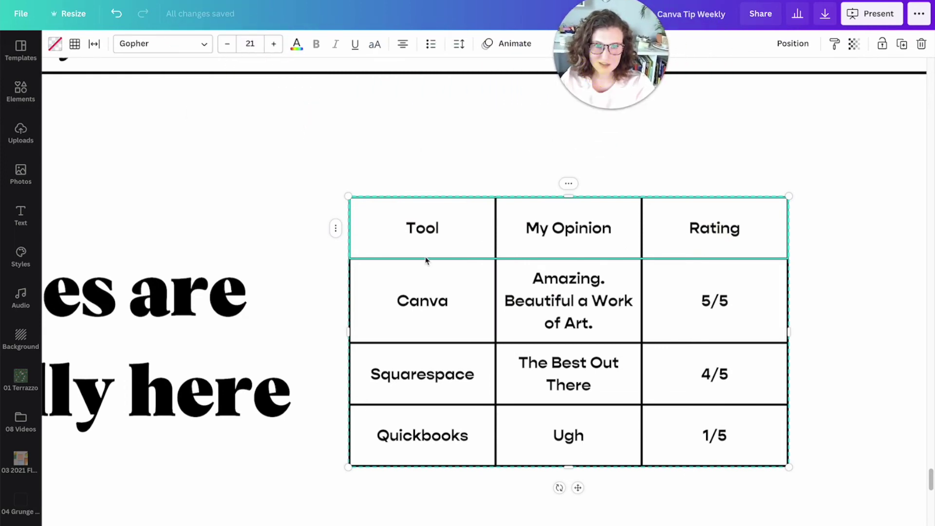
pyautogui.click(56, 44)
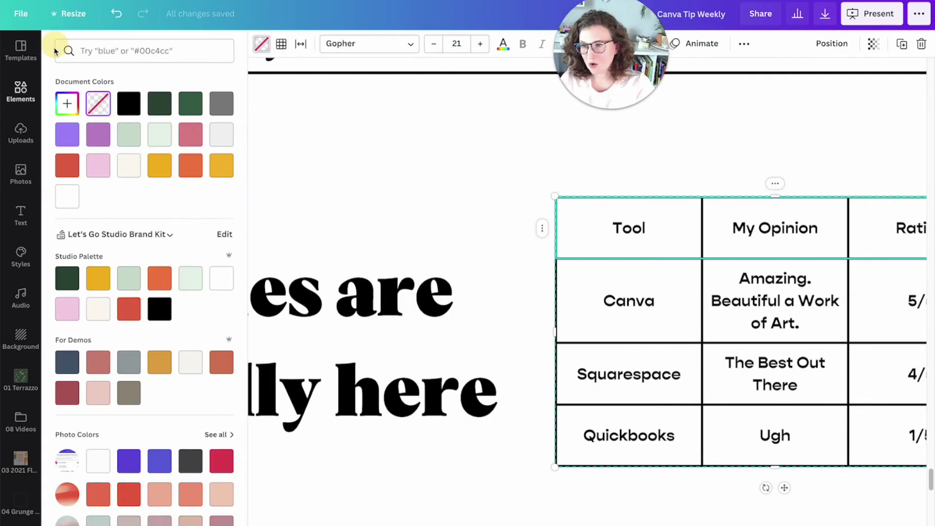
pyautogui.click(199, 281)
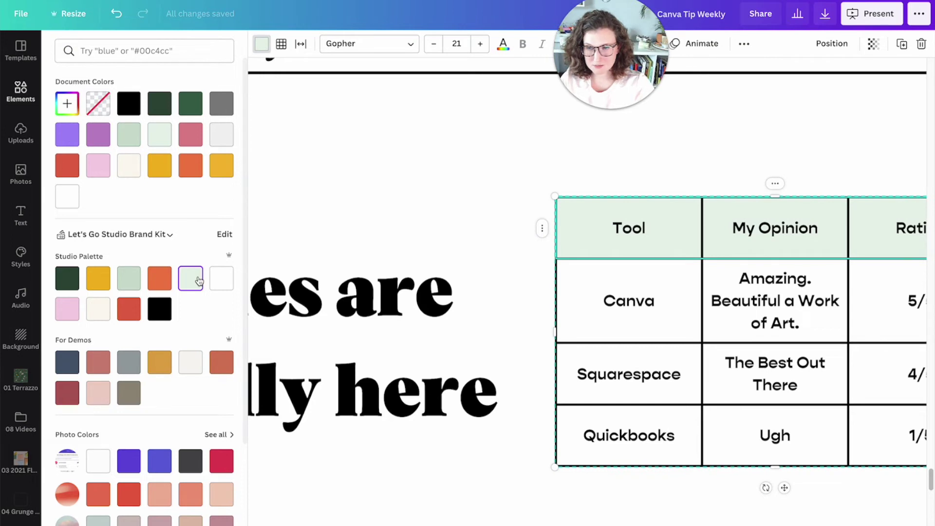
pyautogui.click(379, 168)
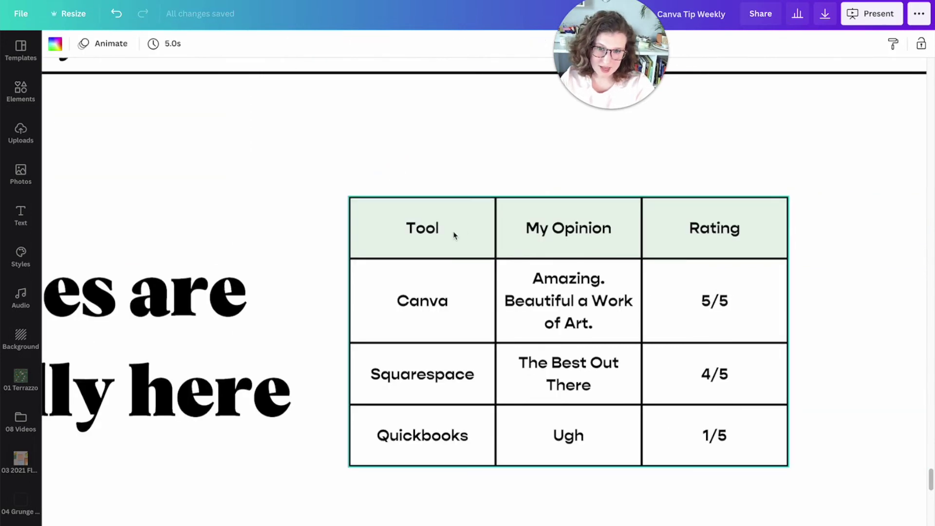
# - Set the header row's text to uppercase and its font size to 24
pyautogui.moveTo(442, 248)
pyautogui.mouseDown()
pyautogui.moveTo(657, 231)
pyautogui.moveTo(442, 232)
pyautogui.mouseUp()
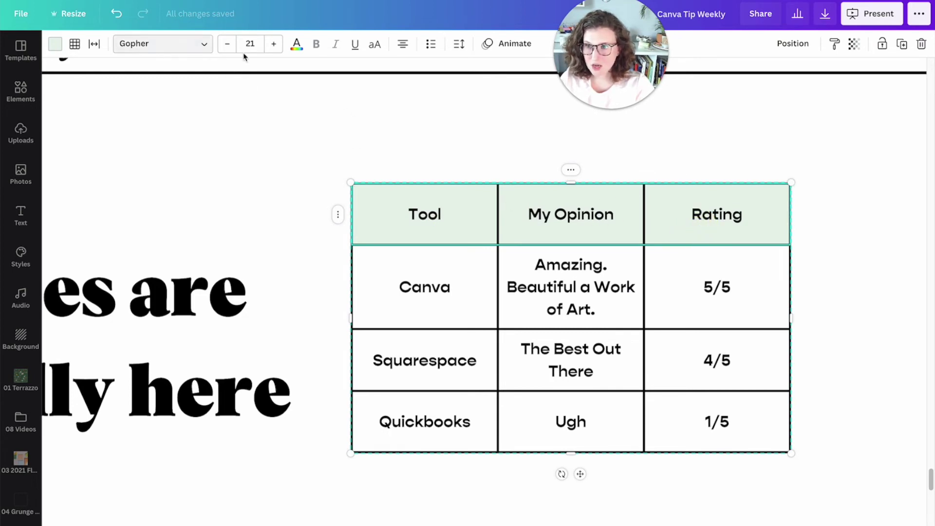
pyautogui.click(374, 45)
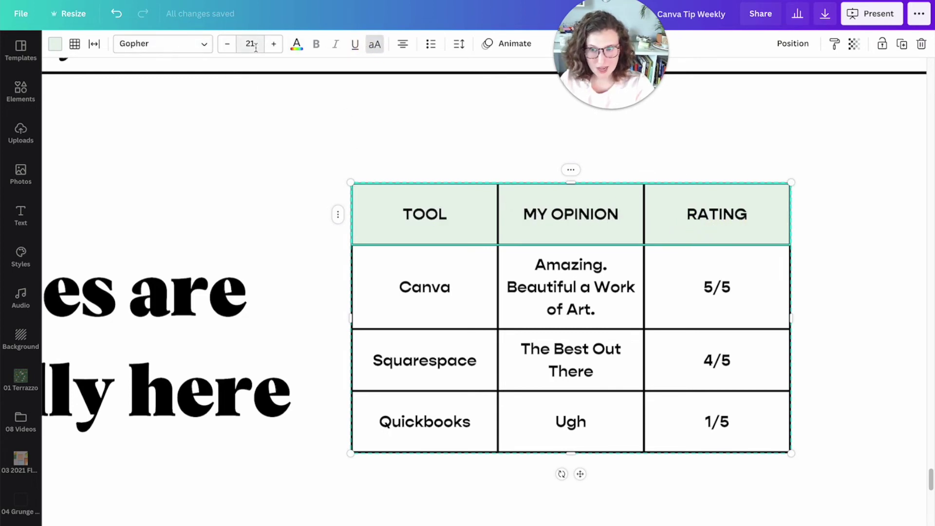
pyautogui.click(274, 48)
pyautogui.click(274, 48)
pyautogui.click(274, 48)
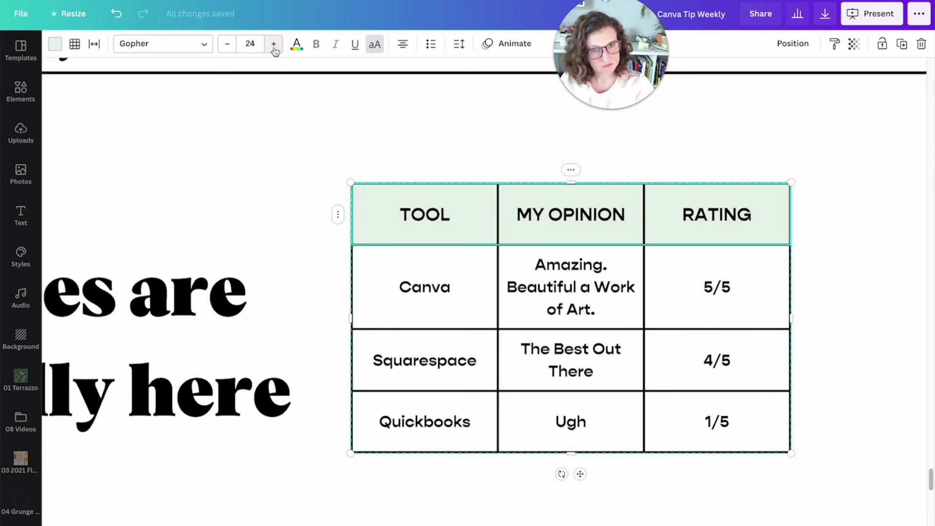
# - Try the Studio Palette's orange on the Canva cell's text, and return the text to black
pyautogui.click(392, 267)
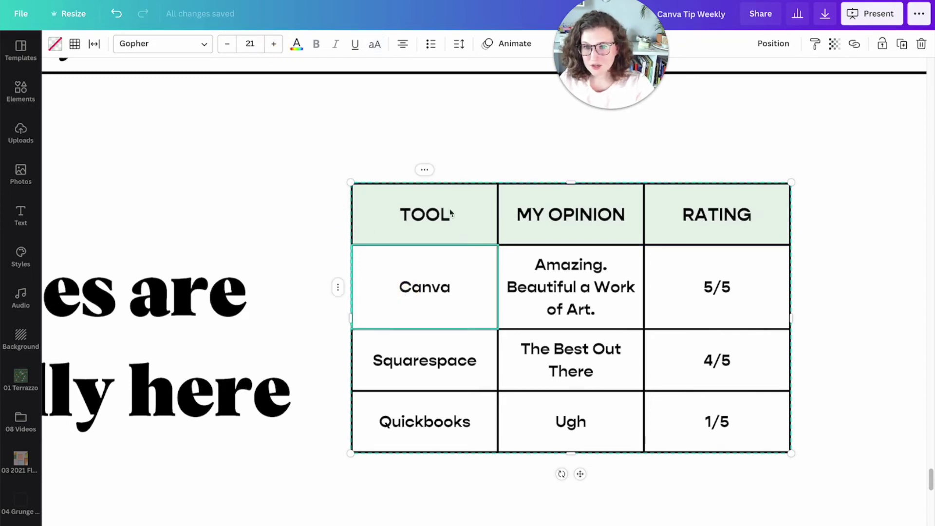
pyautogui.click(296, 44)
pyautogui.click(157, 248)
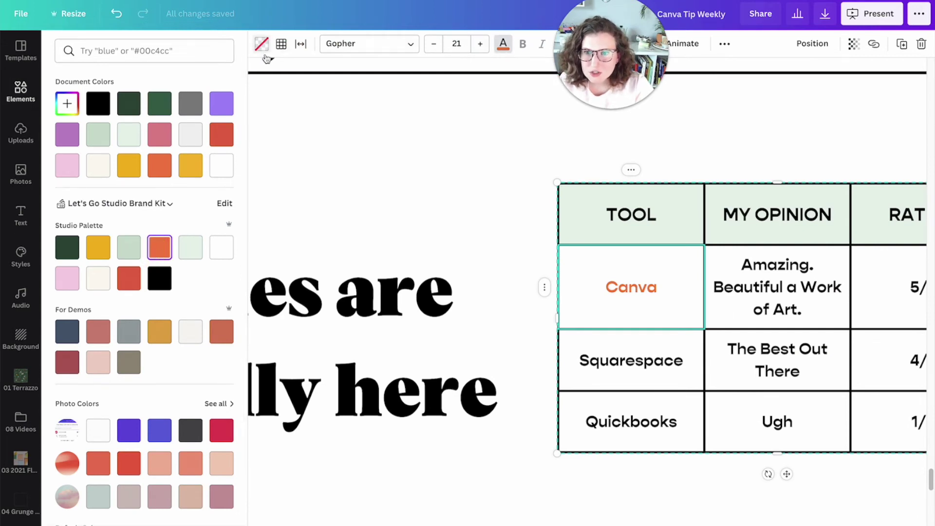
pyautogui.click(159, 279)
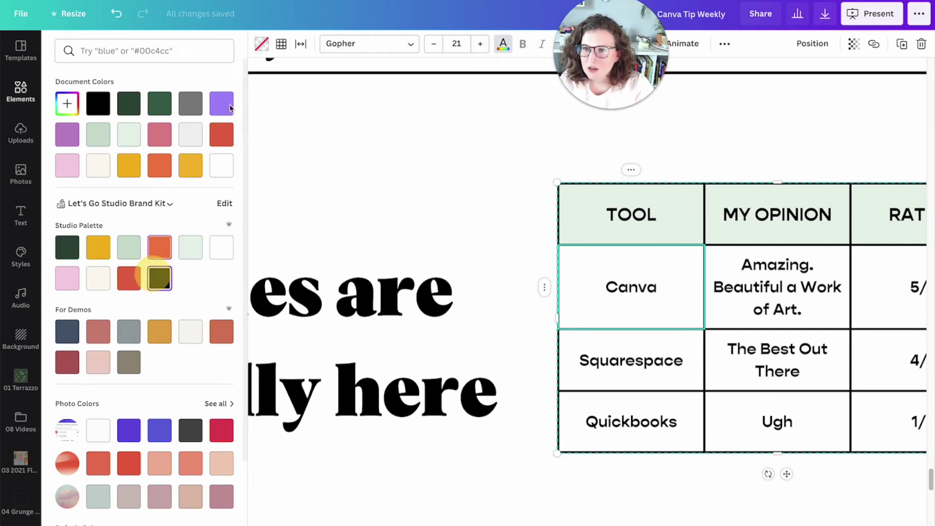
# - Fill the Canva cell's background with the orange of the Studio Palette
pyautogui.click(267, 47)
pyautogui.click(164, 278)
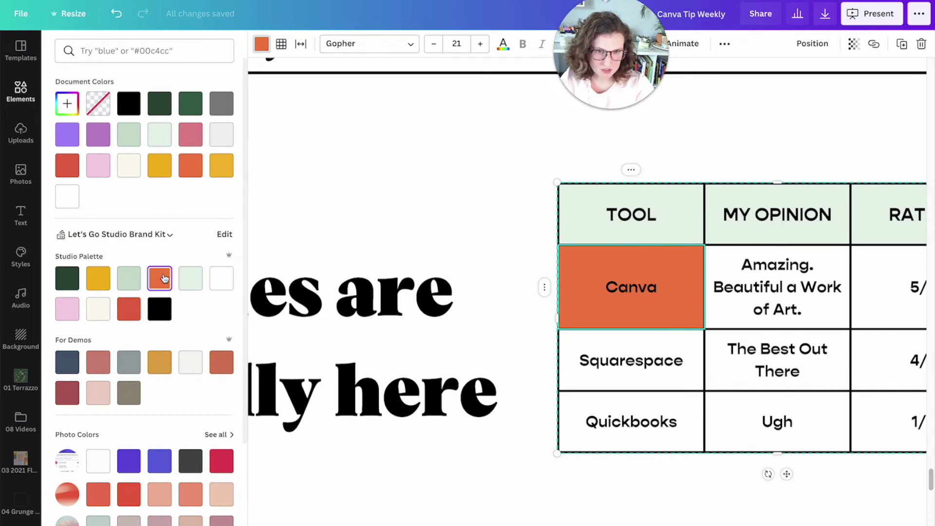
pyautogui.click(440, 141)
pyautogui.click(440, 138)
pyautogui.click(423, 203)
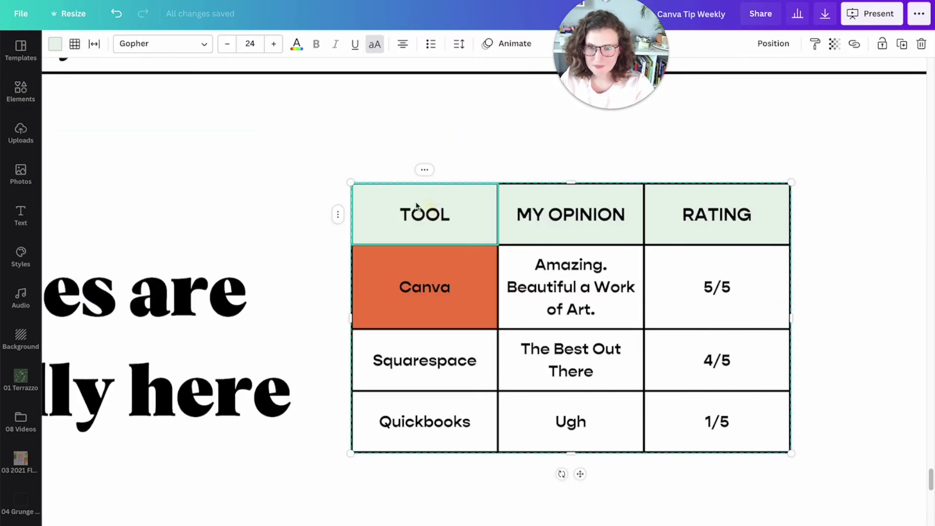
# - Move the table farther from the heading and select a range of its cells across rows and columns
pyautogui.click(353, 146)
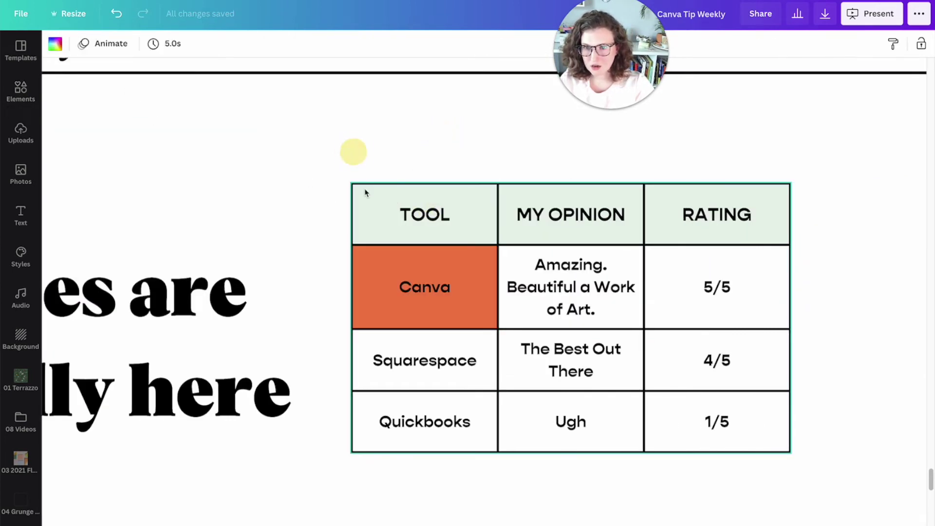
pyautogui.click(364, 194)
pyautogui.click(392, 232)
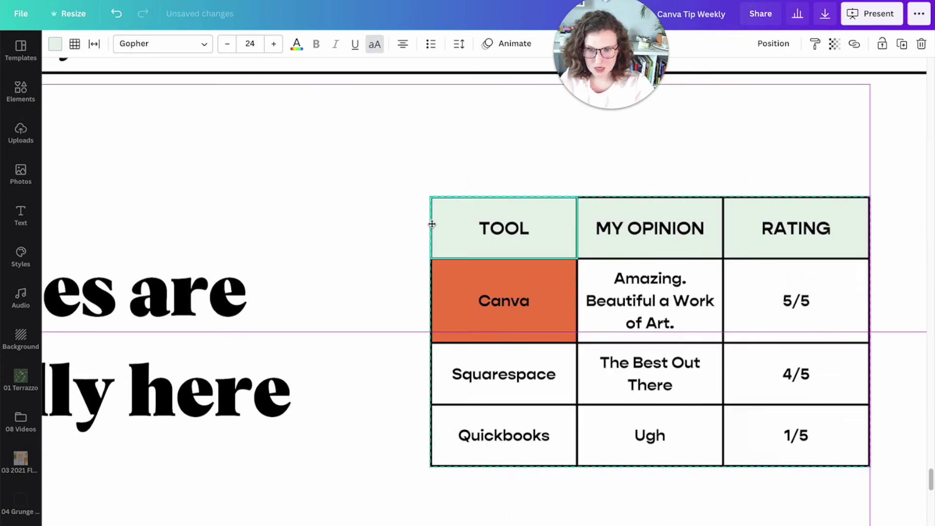
pyautogui.moveTo(489, 279); pyautogui.dragTo(565, 406)
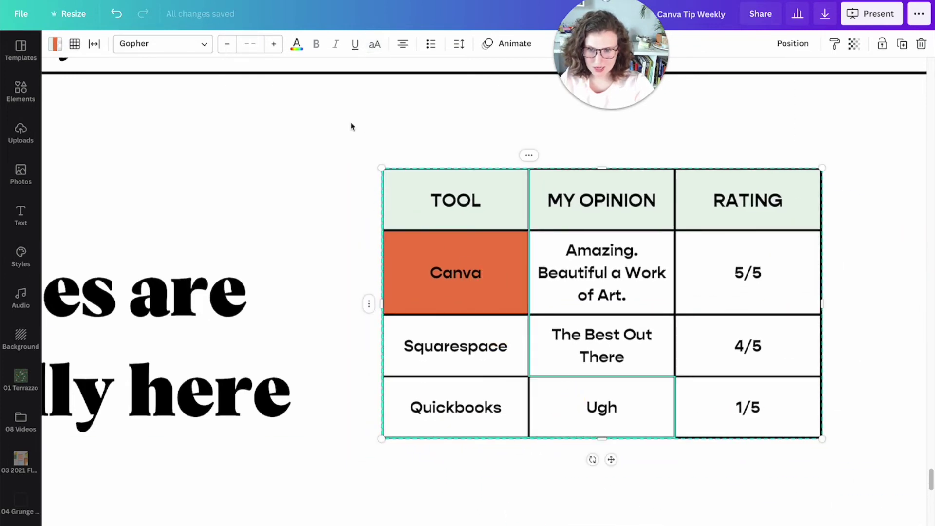
pyautogui.moveTo(351, 142); pyautogui.dragTo(765, 427)
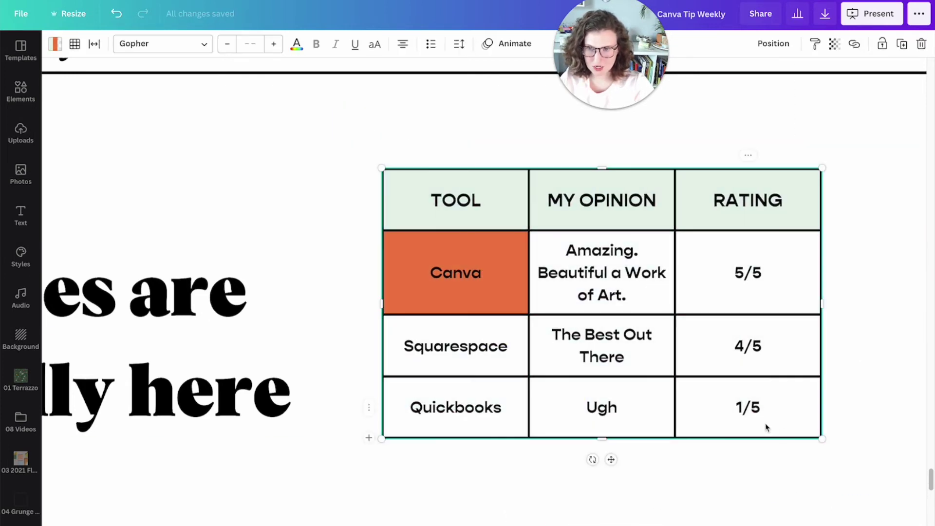
# - Try table spacing values of 20 and 12, and return the table spacing to 0
pyautogui.click(94, 44)
pyautogui.moveTo(163, 83); pyautogui.dragTo(341, 92)
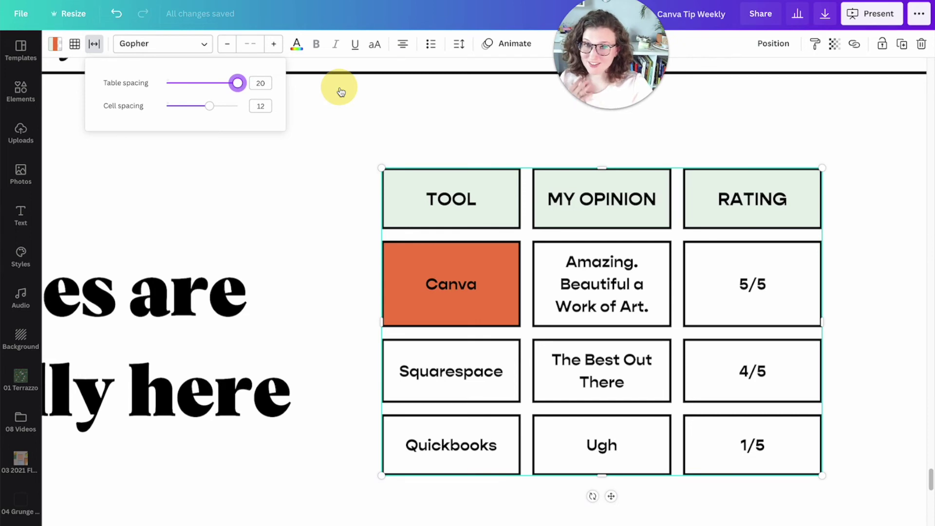
pyautogui.moveTo(341, 92)
pyautogui.mouseDown()
pyautogui.moveTo(141, 93)
pyautogui.moveTo(340, 94)
pyautogui.moveTo(157, 92)
pyautogui.moveTo(339, 104)
pyautogui.mouseUp()
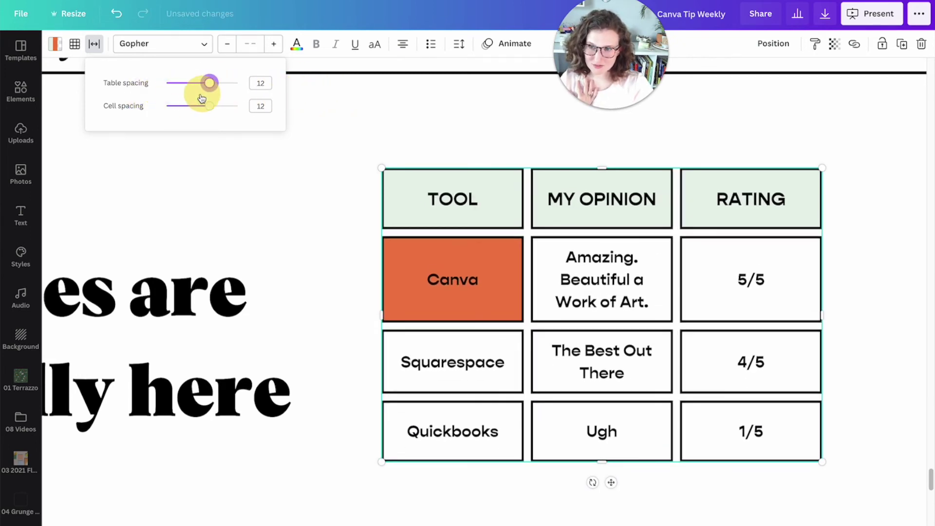
pyautogui.moveTo(201, 99); pyautogui.dragTo(130, 88)
# - Try cell spacing values of 0 and 20, and set the cell spacing of all the table's cells to 7
pyautogui.moveTo(206, 106); pyautogui.dragTo(156, 109)
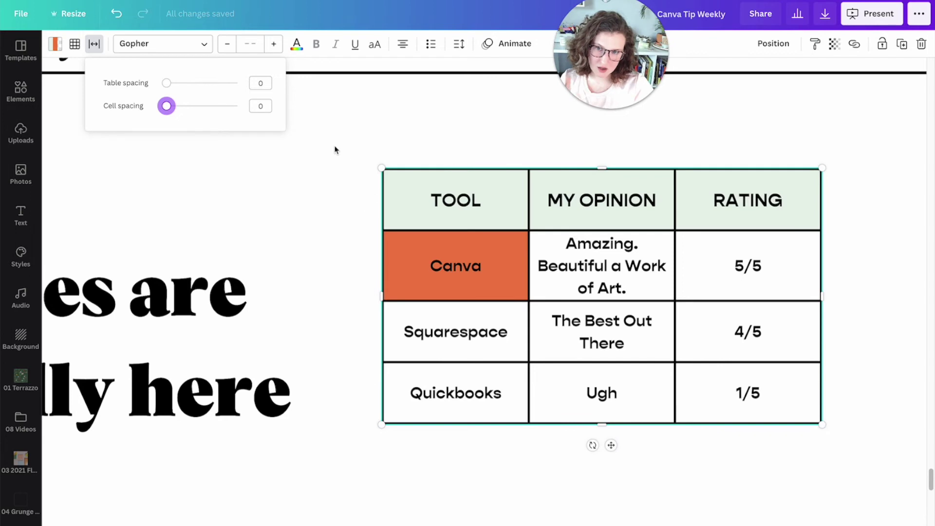
pyautogui.moveTo(172, 106); pyautogui.dragTo(486, 148)
pyautogui.click(507, 202)
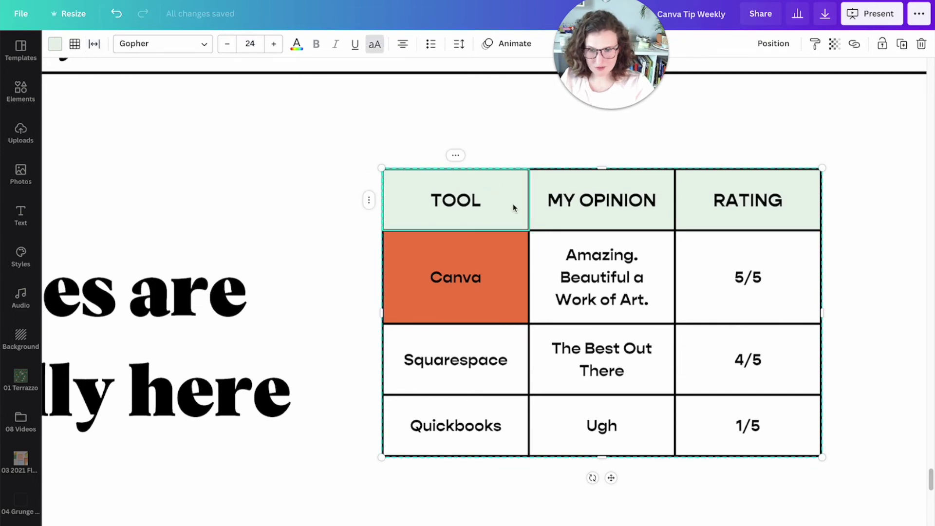
pyautogui.moveTo(508, 200); pyautogui.dragTo(781, 444)
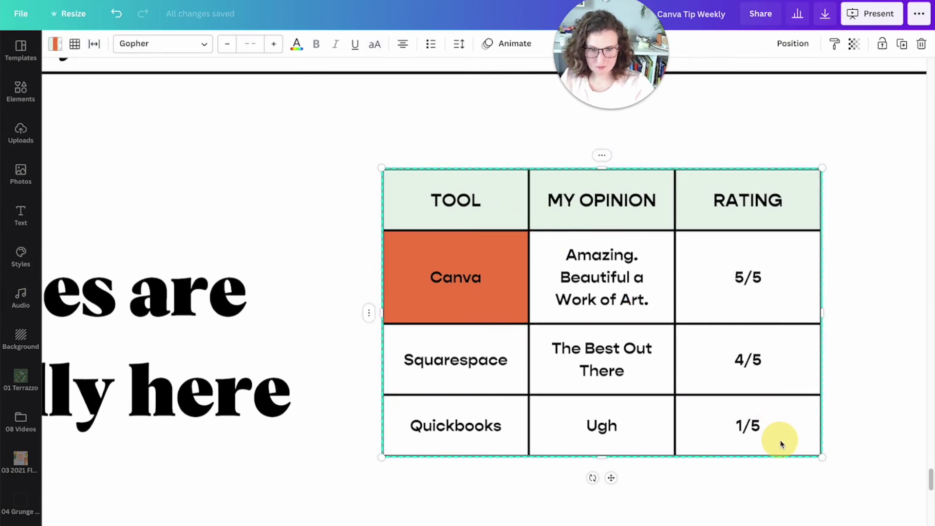
pyautogui.click(95, 45)
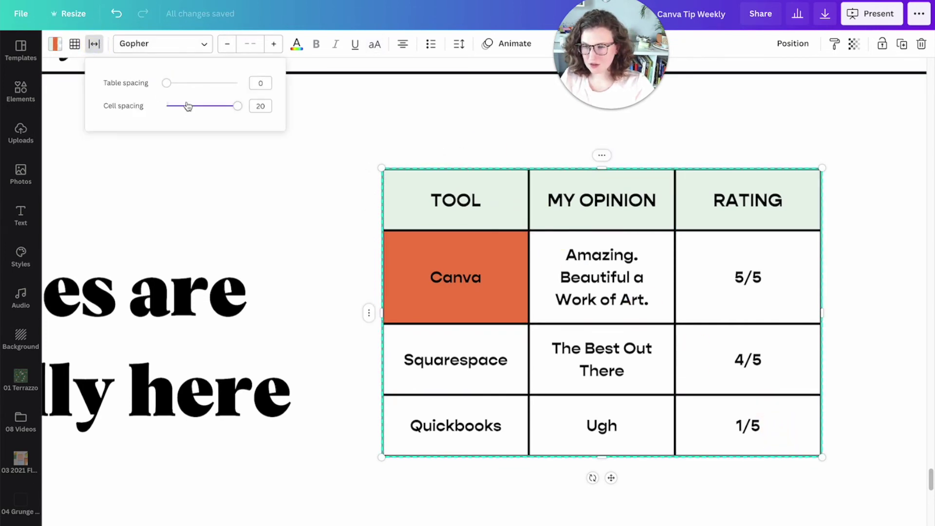
pyautogui.moveTo(188, 106)
pyautogui.mouseDown()
pyautogui.moveTo(214, 105)
pyautogui.moveTo(191, 106)
pyautogui.mouseUp()
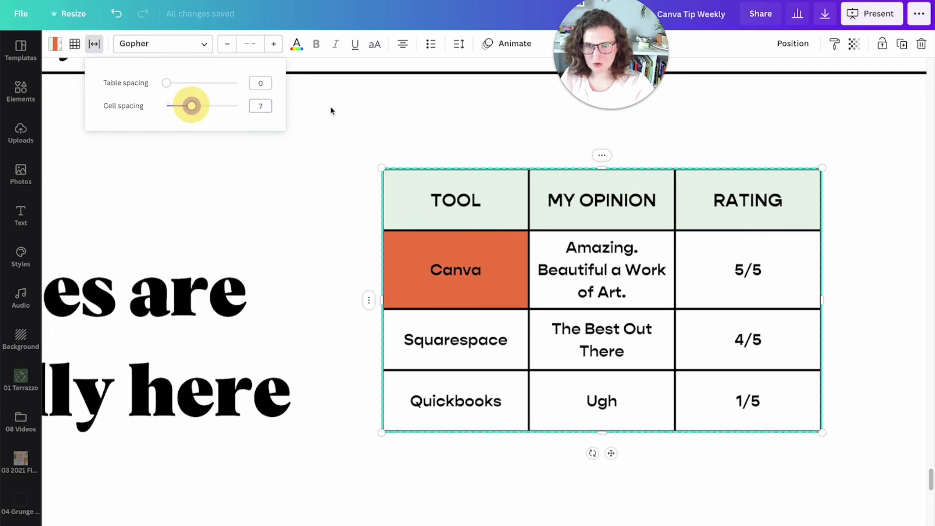
pyautogui.click(365, 111)
# - Add an empty row above the table's header row, and select the 5/5 rating cell in the Canva row
pyautogui.click(392, 186)
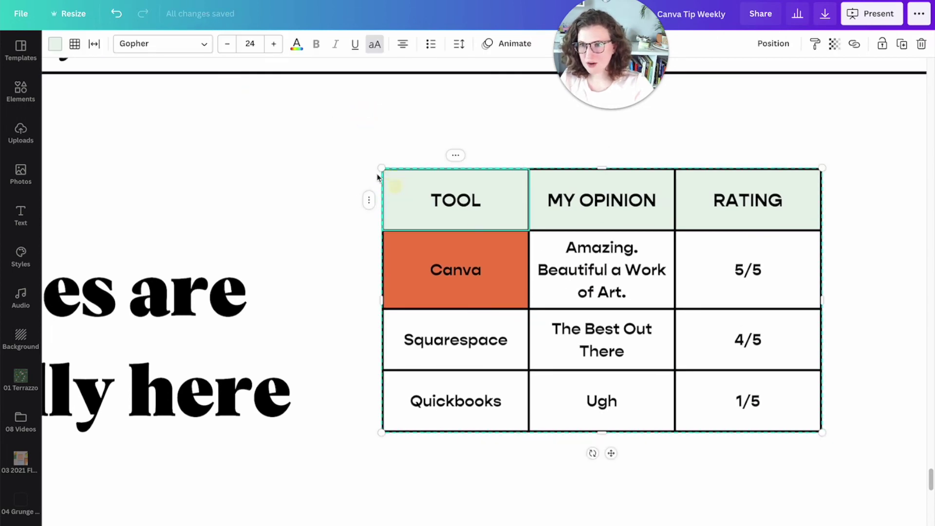
pyautogui.moveTo(600, 78); pyautogui.dragTo(686, 117)
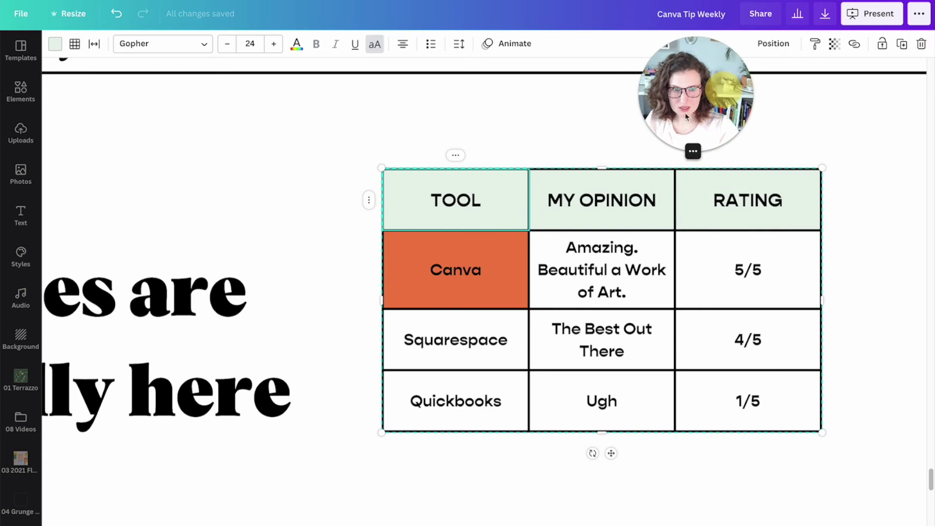
pyautogui.click(369, 169)
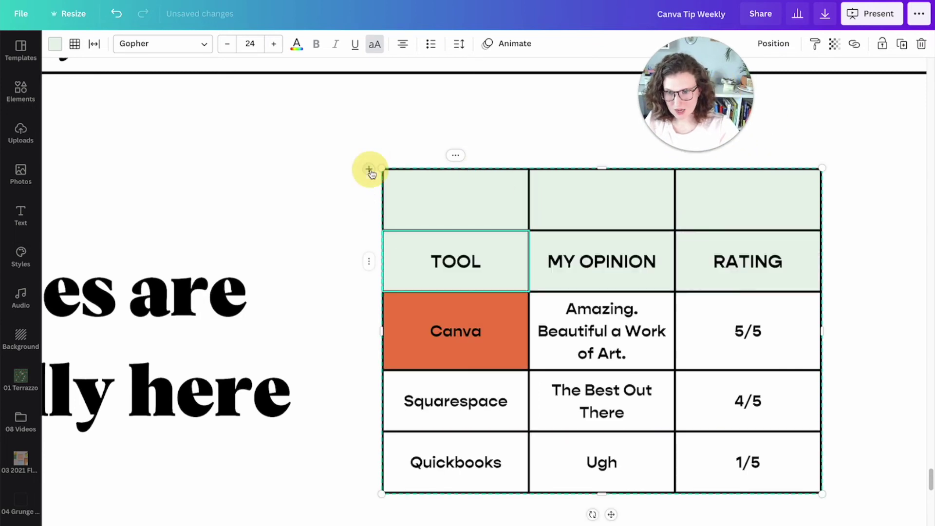
pyautogui.click(365, 442)
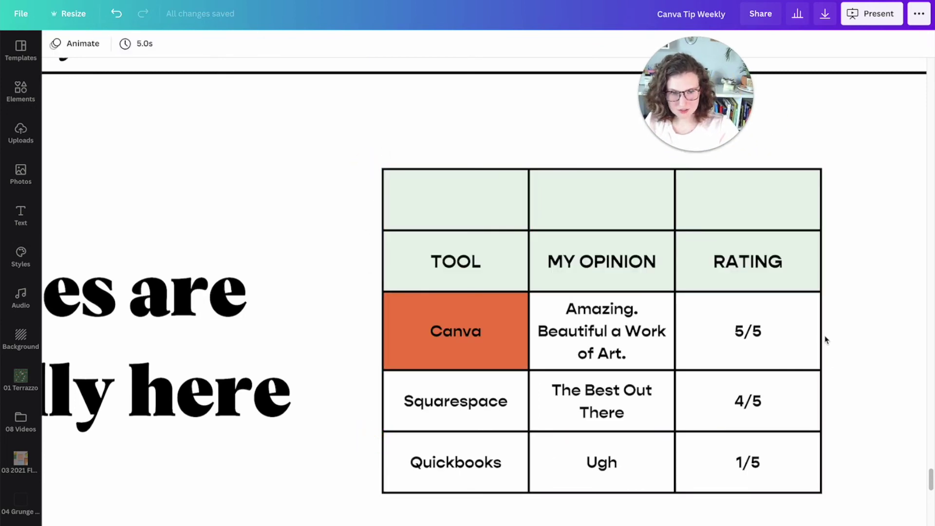
pyautogui.click(820, 333)
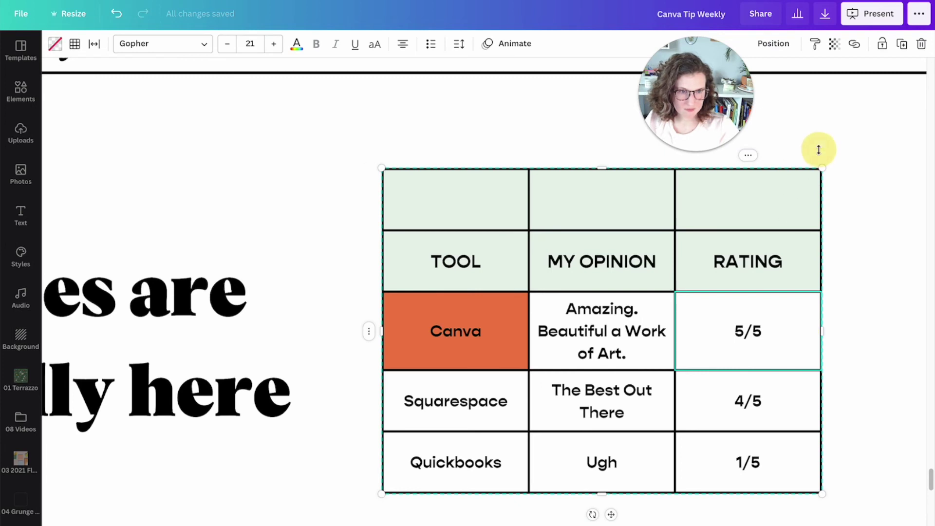
# - Add an empty column after the table's Rating column
pyautogui.click(818, 151)
pyautogui.click(445, 198)
pyautogui.click(295, 176)
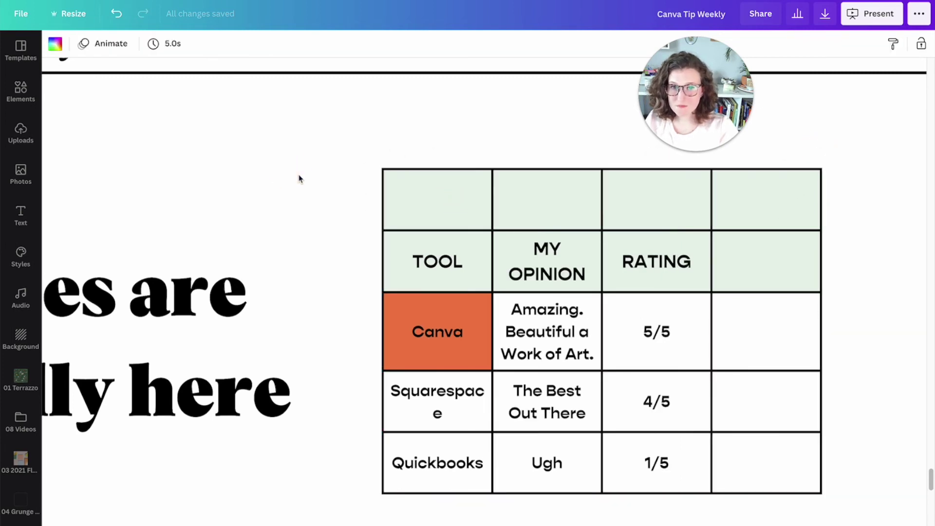
pyautogui.click(451, 204)
pyautogui.click(141, 45)
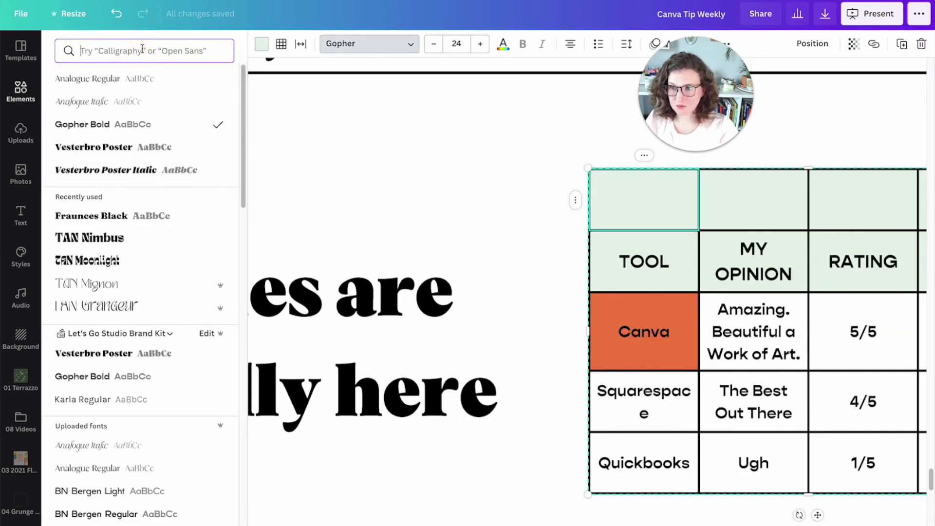
pyautogui.press('Escape')
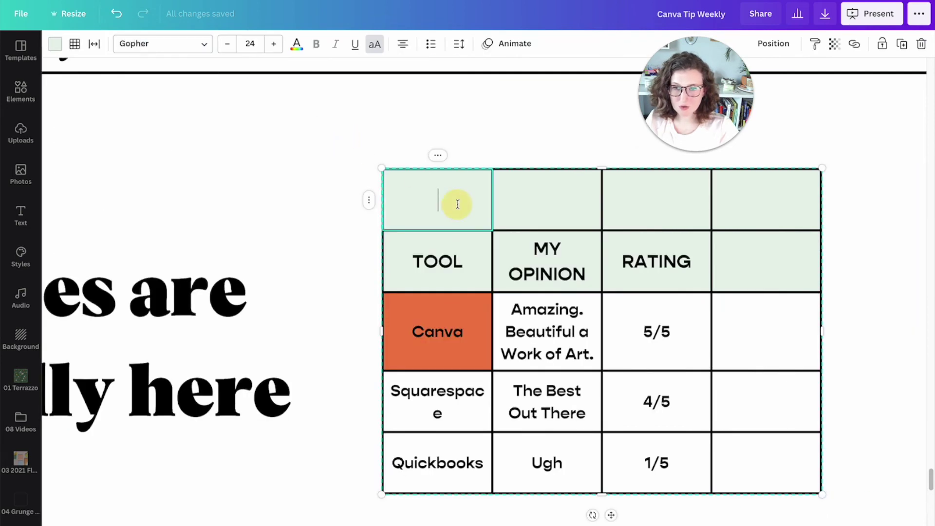
pyautogui.click(258, 200)
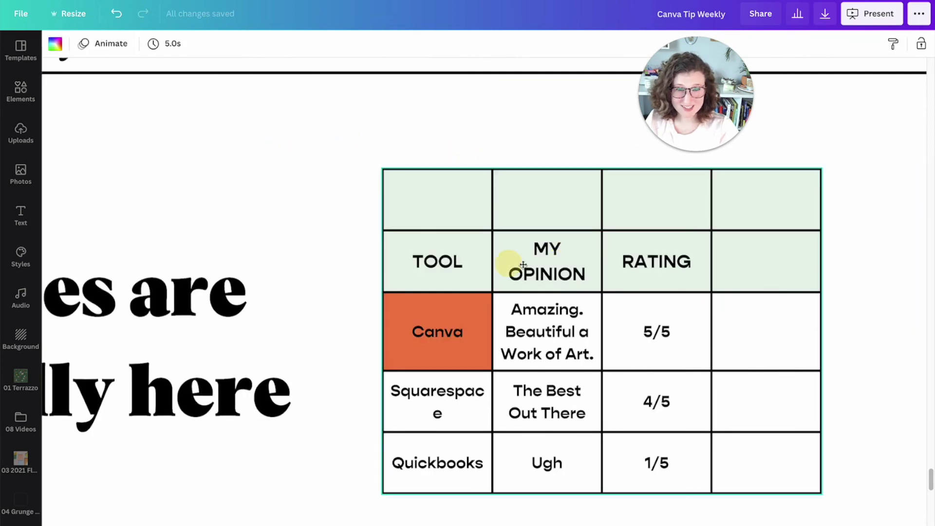
# - Shift the widened table slightly farther away from the heading
pyautogui.moveTo(523, 264); pyautogui.dragTo(560, 265)
pyautogui.click(247, 151)
# - Try adjusting the border weight of the TOOL cell
pyautogui.click(452, 247)
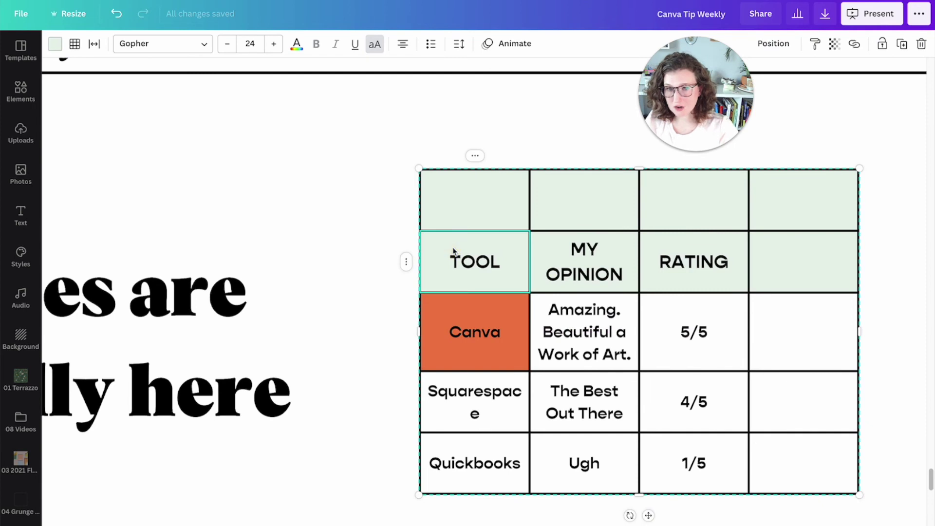
pyautogui.click(75, 44)
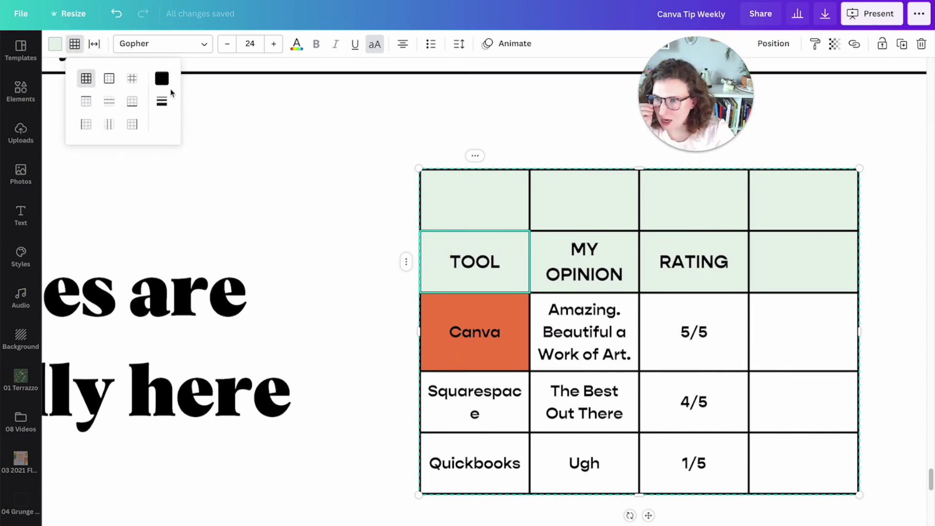
pyautogui.click(162, 101)
pyautogui.moveTo(260, 114); pyautogui.dragTo(280, 113)
pyautogui.click(307, 183)
# - Select all the table's cells, try a border weight of 0, and set their border weight to 4
pyautogui.click(442, 203)
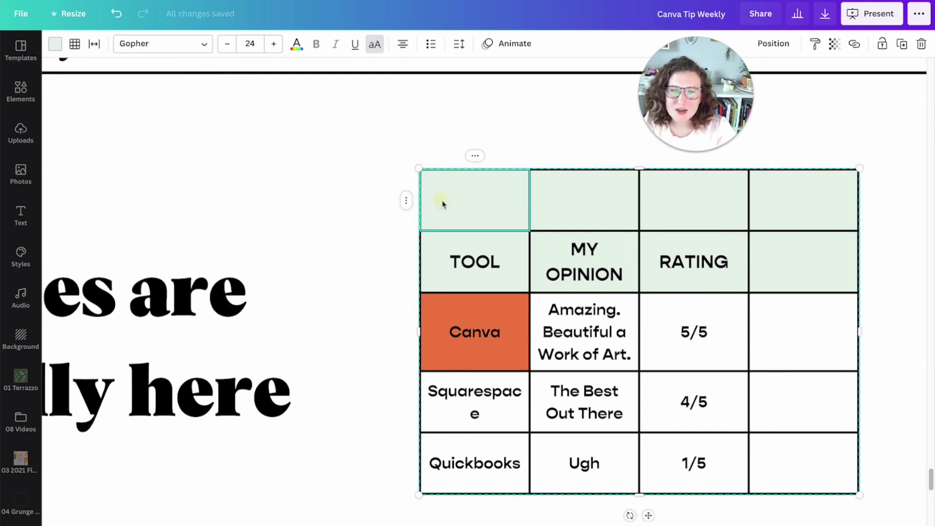
pyautogui.keyDown('shift'); pyautogui.click(812, 458); pyautogui.keyUp('shift')
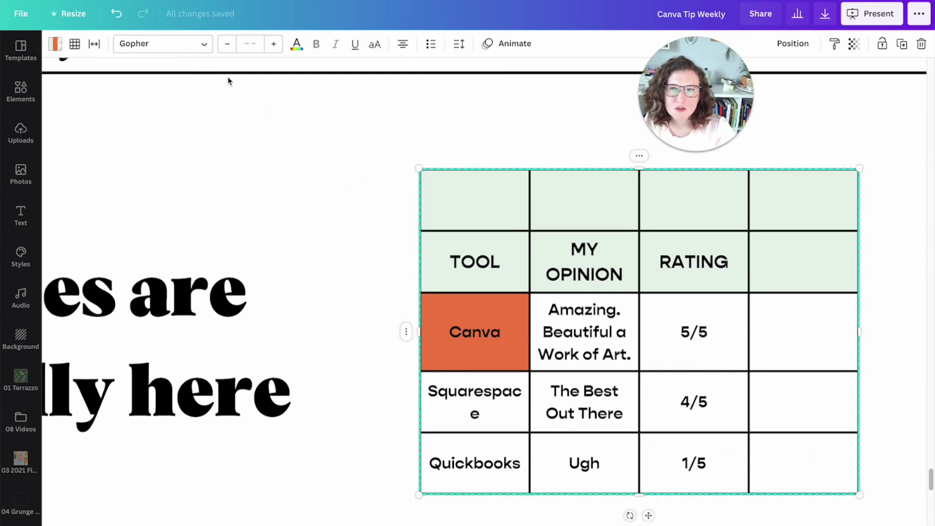
pyautogui.click(75, 45)
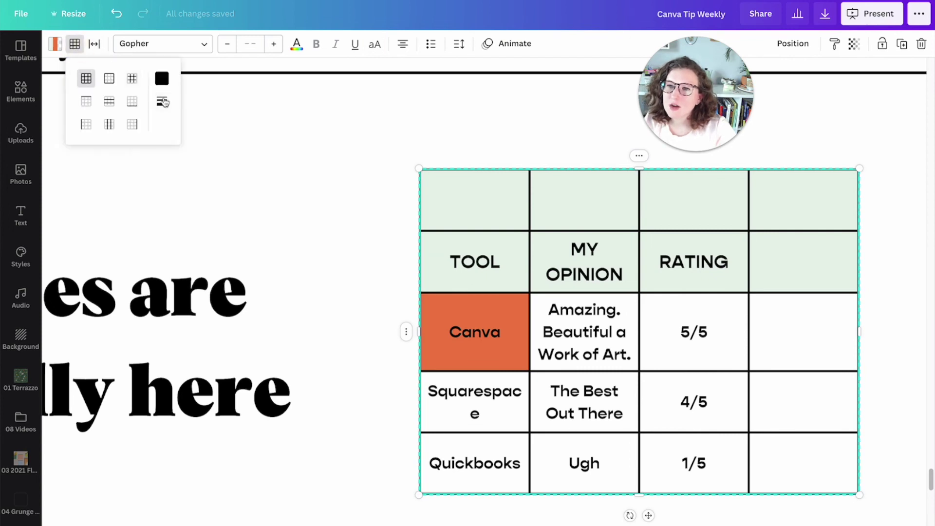
pyautogui.click(162, 101)
pyautogui.moveTo(288, 121); pyautogui.dragTo(204, 121)
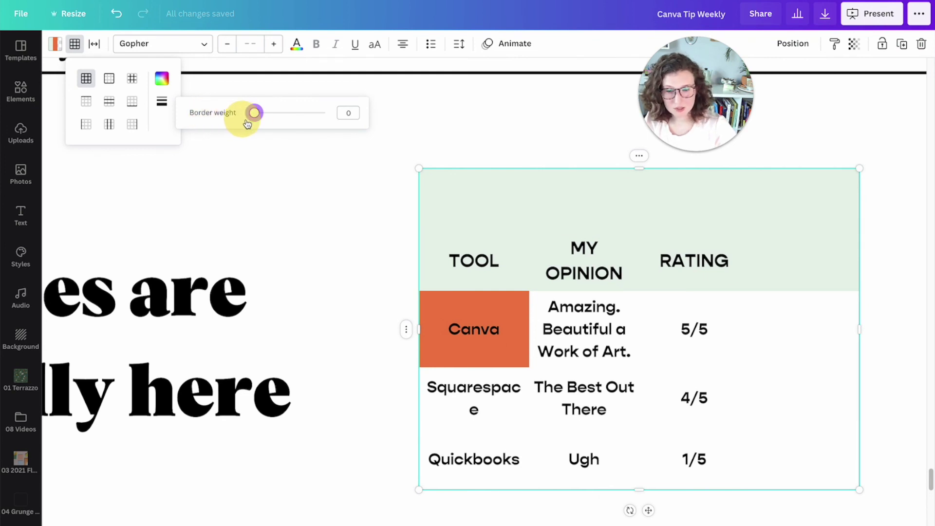
pyautogui.moveTo(247, 123); pyautogui.dragTo(287, 121)
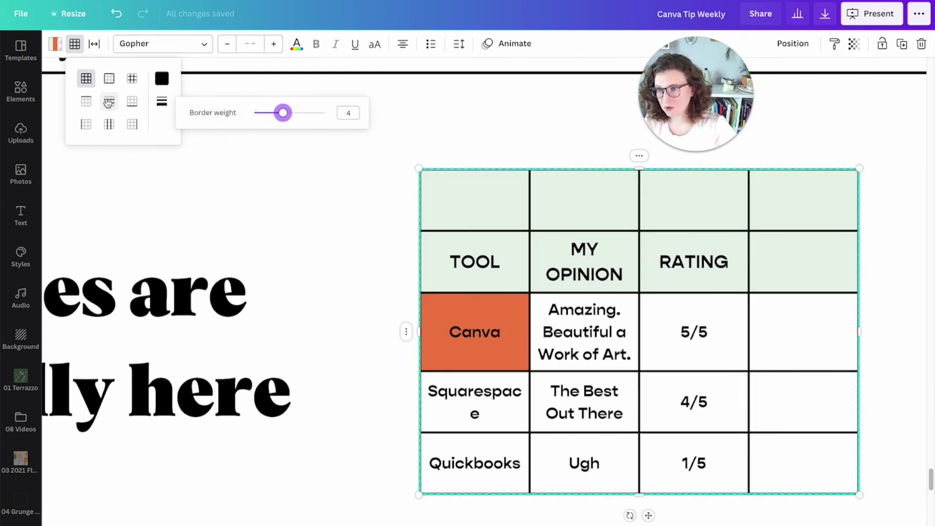
# - Try purple for all the table's borders, and set the border color to orange from the document colors
pyautogui.click(162, 79)
pyautogui.click(192, 139)
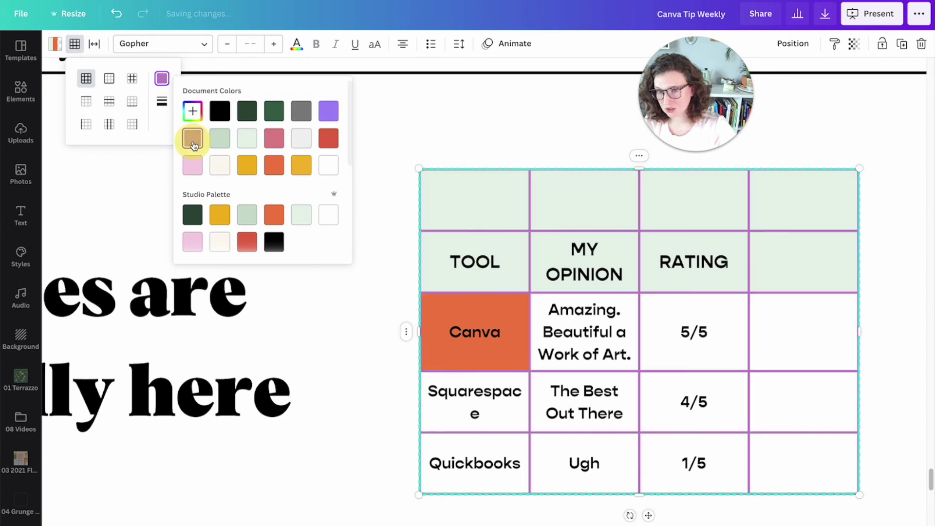
pyautogui.click(271, 169)
pyautogui.click(467, 126)
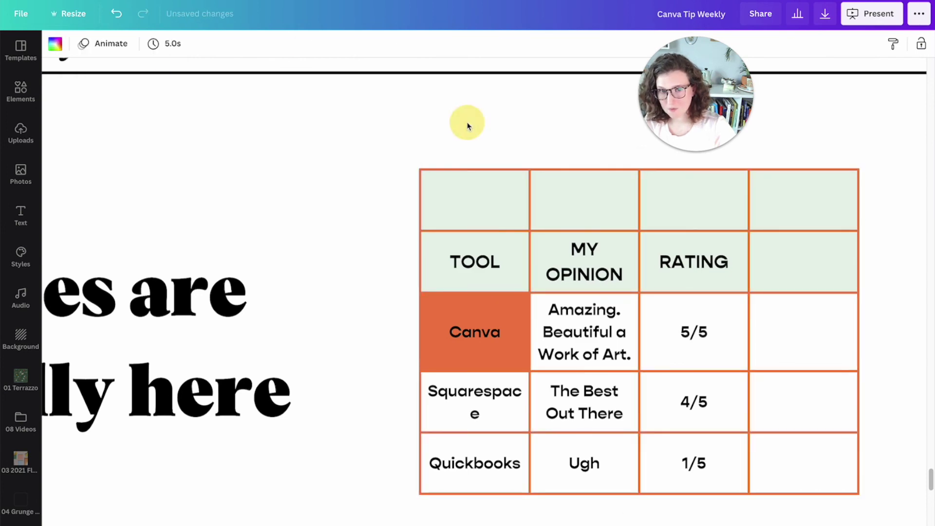
# - On page 12, move the line overlapping the "Line it Up" title to just below the "Tables and Lines" subtitle
pyautogui.hotkey('ctrl', '-')
pyautogui.hotkey('ctrl', '-')
pyautogui.hotkey('ctrl', '-')
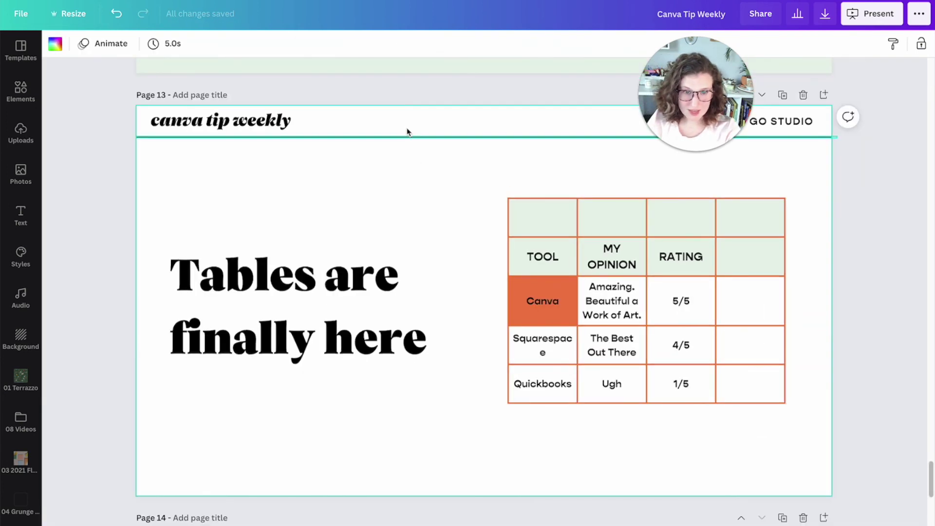
pyautogui.scroll(5, 420, 135)
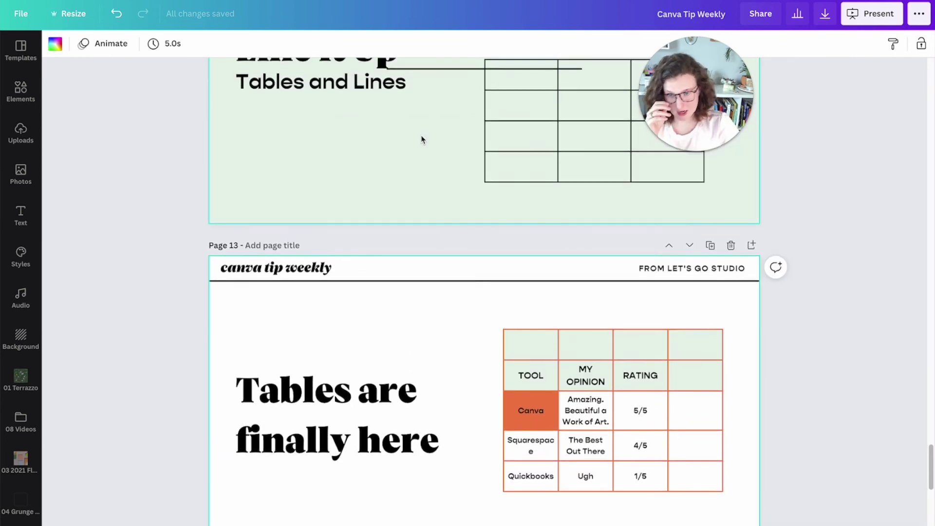
pyautogui.moveTo(452, 197); pyautogui.dragTo(301, 240)
pyautogui.click(308, 285)
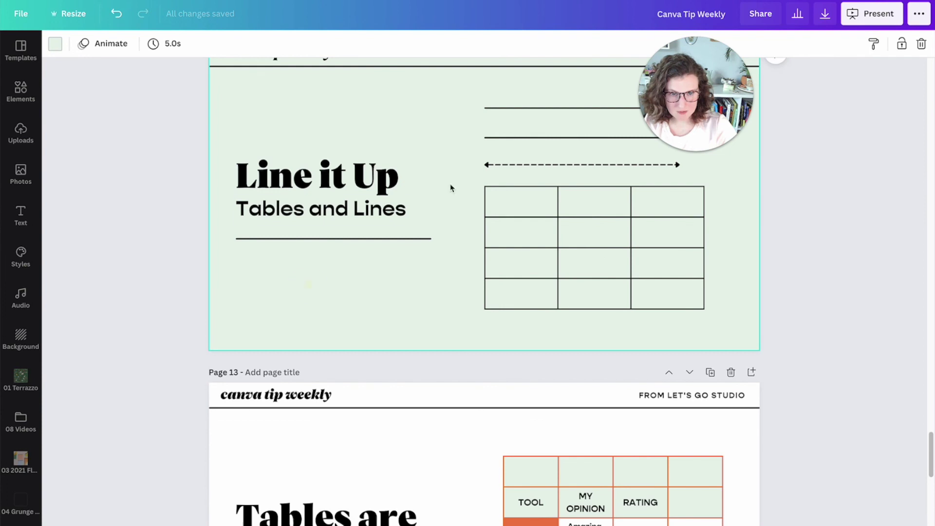
# - Examine the sample lines and the blank table on page 12 by selecting the dashed line, the circle-ended line and a table cell
pyautogui.moveTo(656, 100); pyautogui.dragTo(351, 72)
pyautogui.scroll(3, 257, 143)
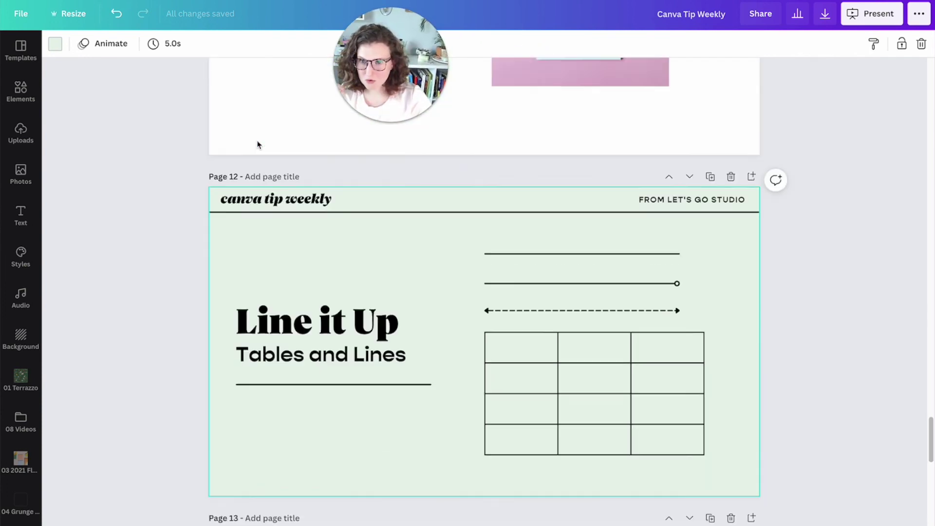
pyautogui.click(506, 326)
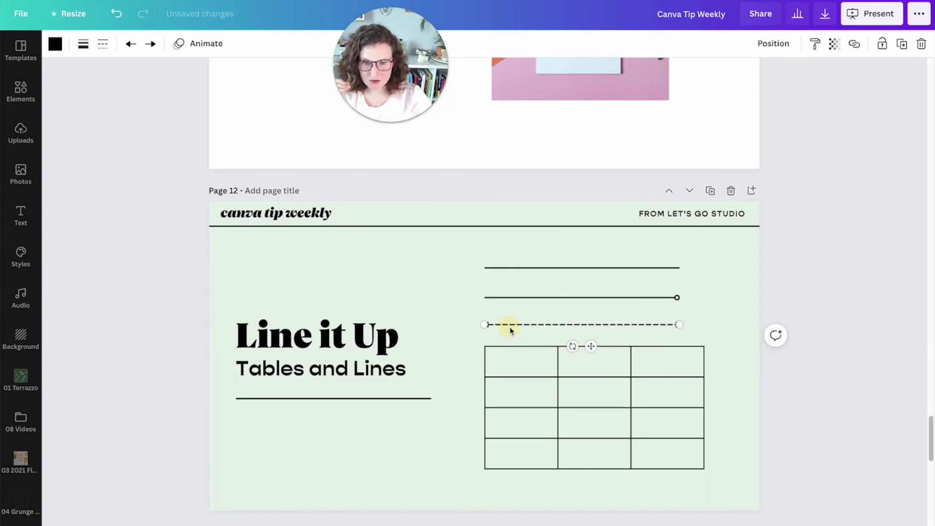
pyautogui.click(508, 298)
pyautogui.click(511, 377)
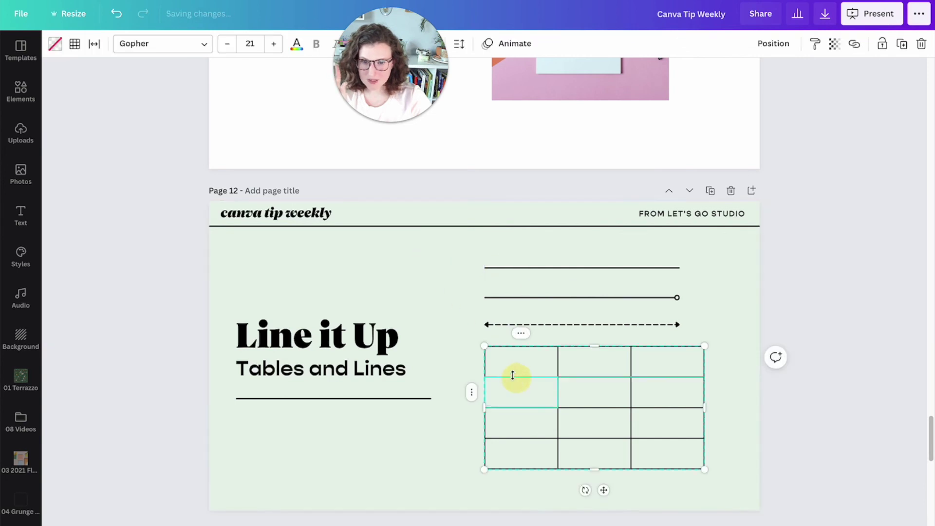
pyautogui.click(410, 287)
pyautogui.scroll(-1, 410, 287)
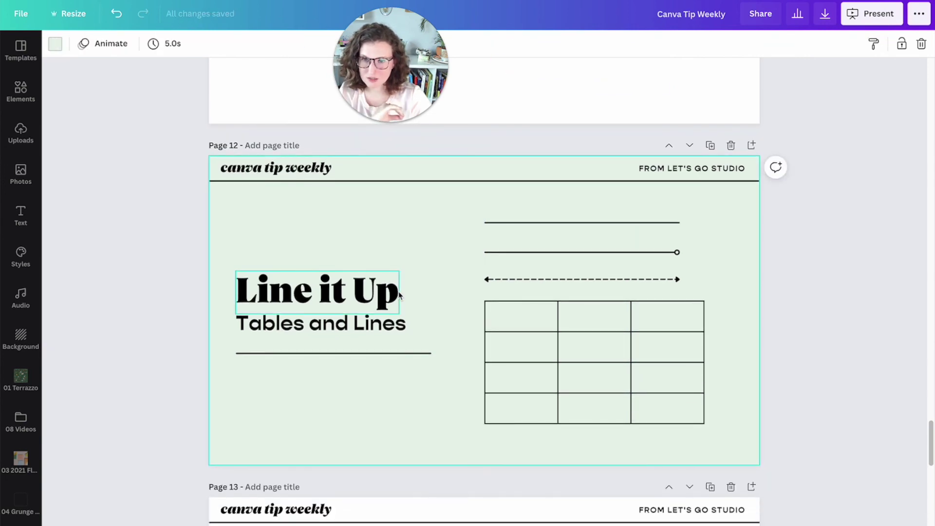